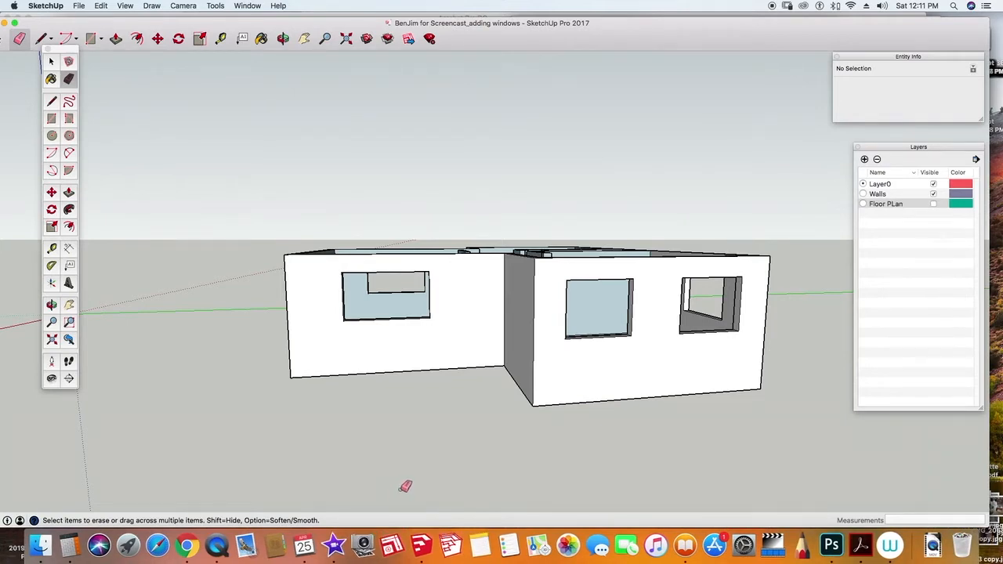
Switch to Chrome and review the window symbols, quantities and sizes in the Window & Door Schedule document.
click(192, 551)
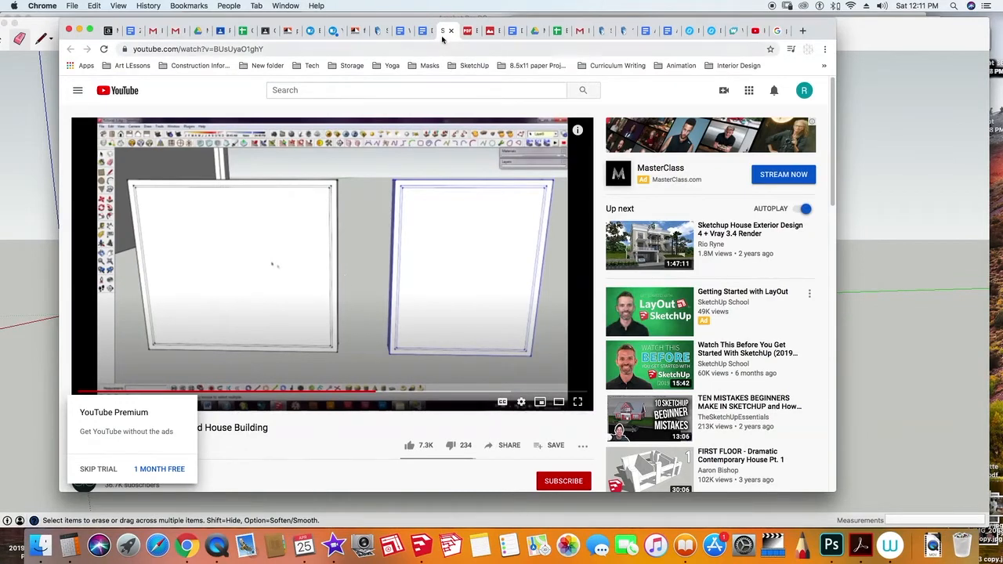
click(401, 31)
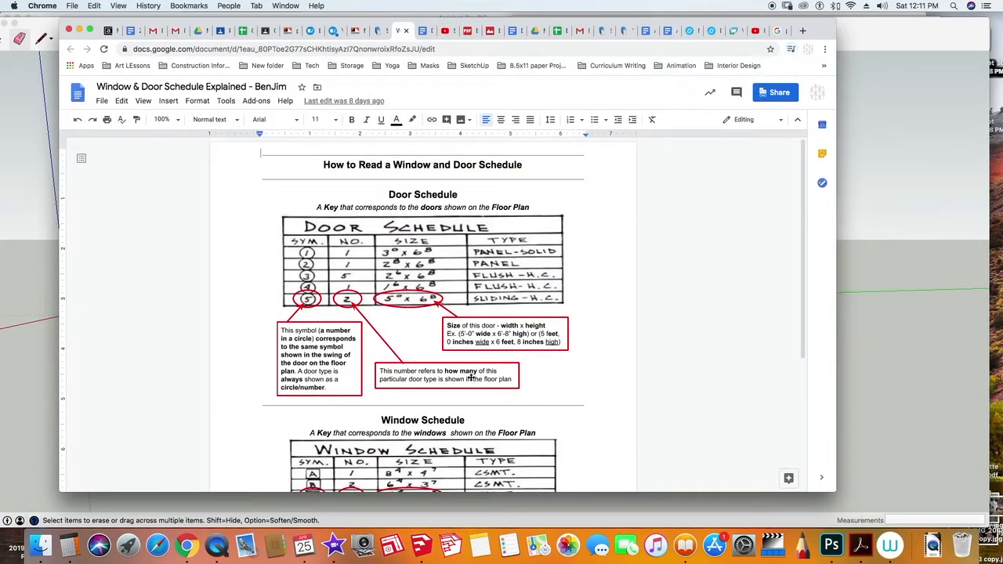
scroll(452, 353, down, 3)
scroll(453, 353, down, 1)
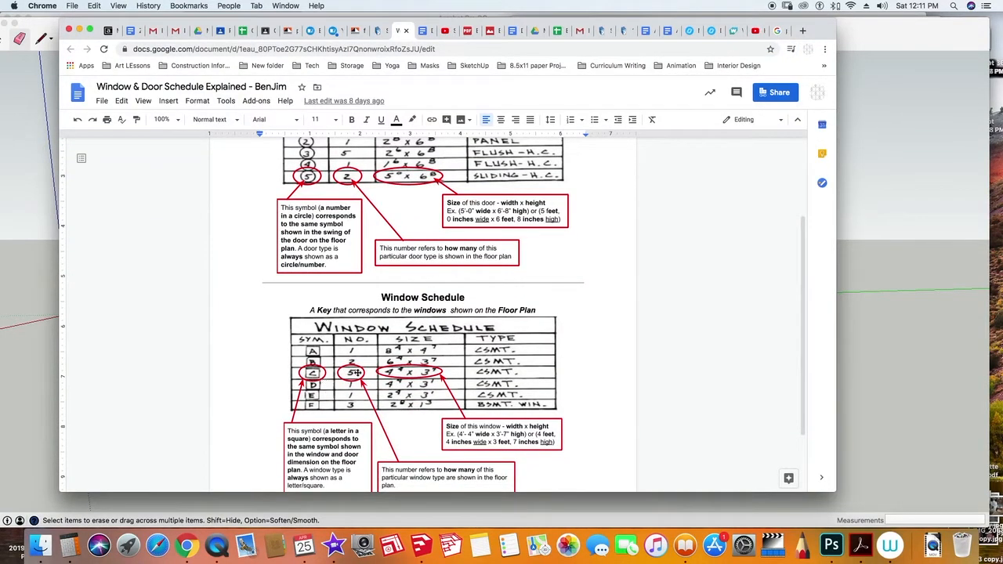
scroll(391, 376, down, 1)
scroll(391, 376, down, 2)
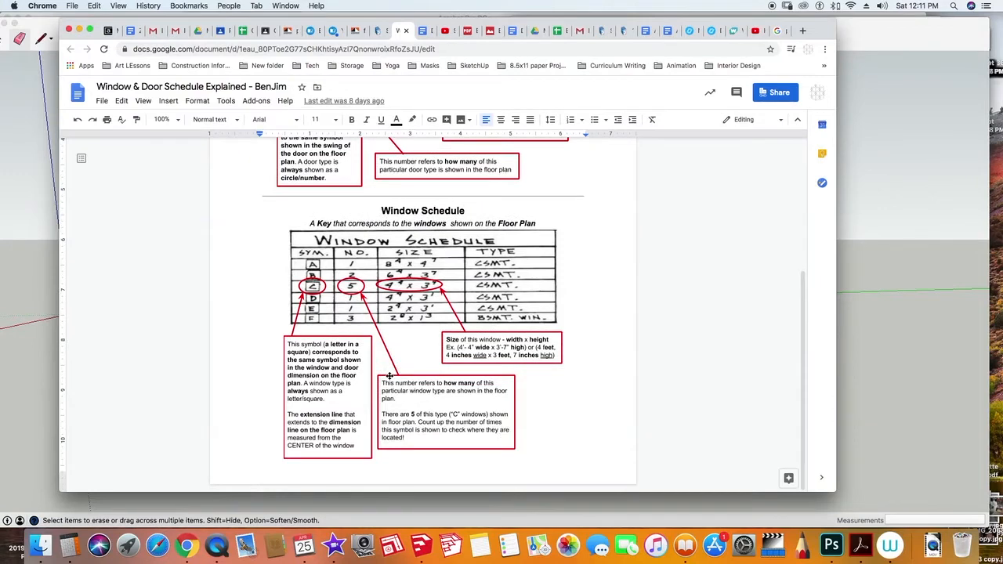
Examine the house elevations in BenJim_Design_Packet.pdf, enlarging the windows on the right elevation.
click(472, 33)
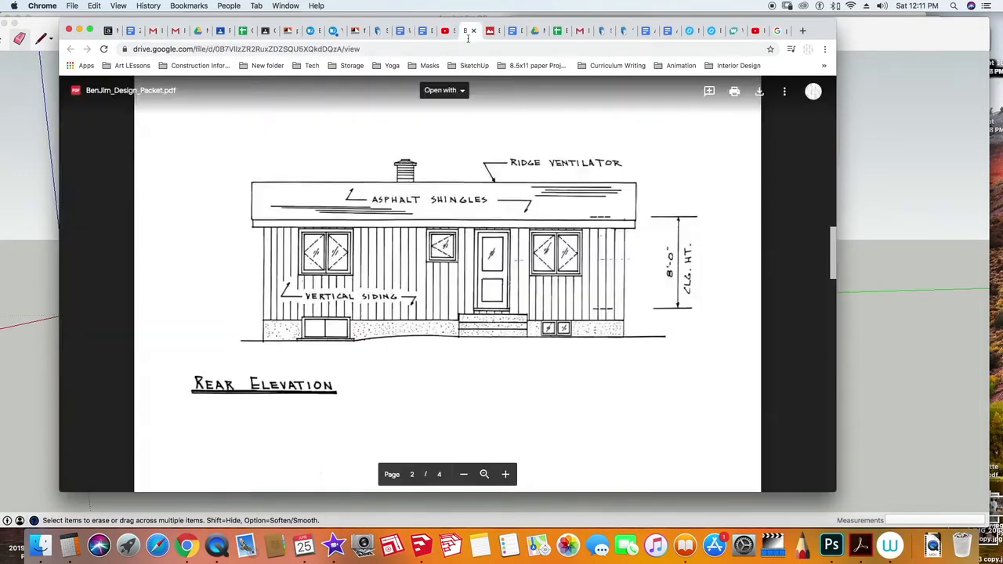
scroll(423, 416, up, 4)
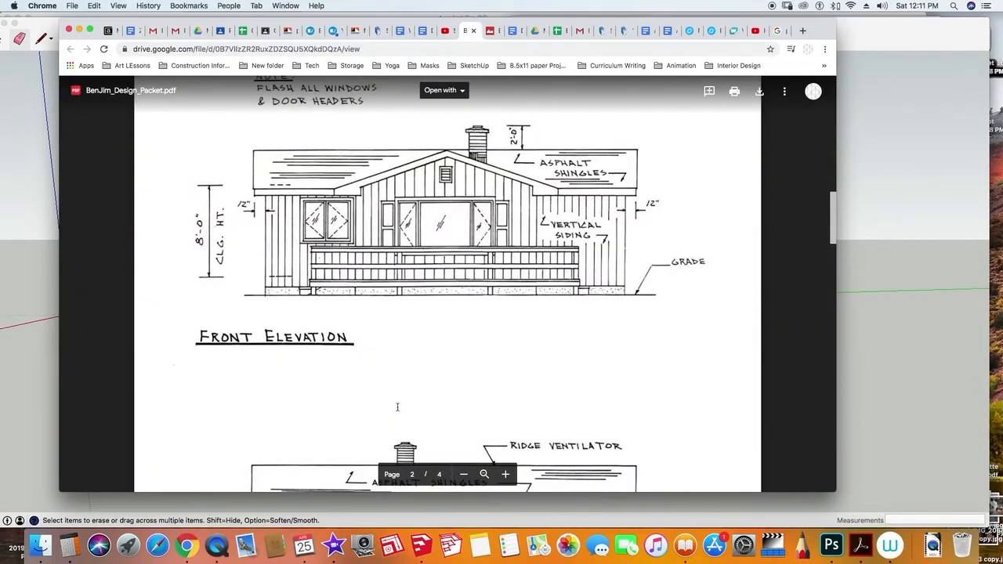
scroll(397, 407, up, 7)
scroll(397, 405, down, 15)
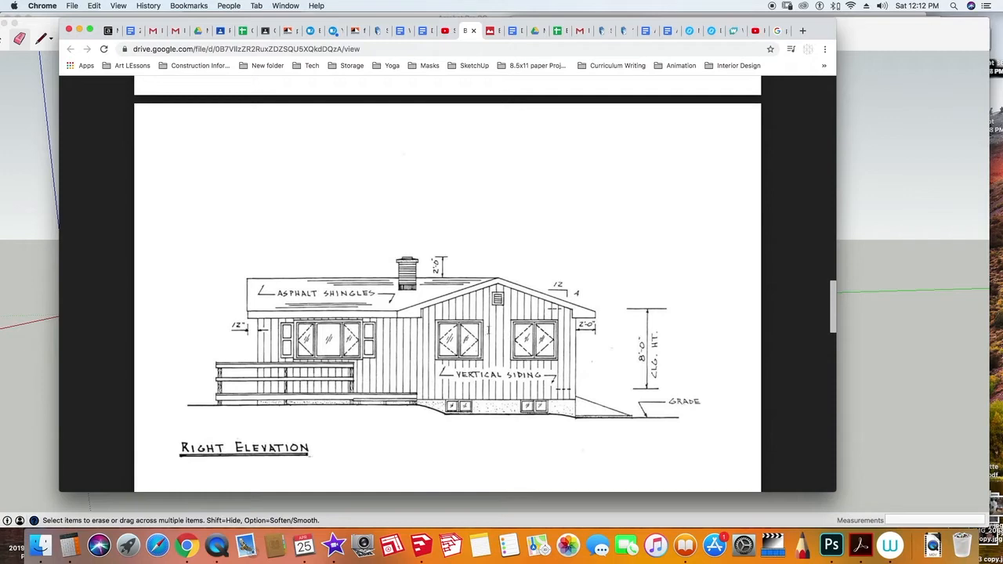
scroll(480, 339, up, 1)
scroll(473, 348, down, 1)
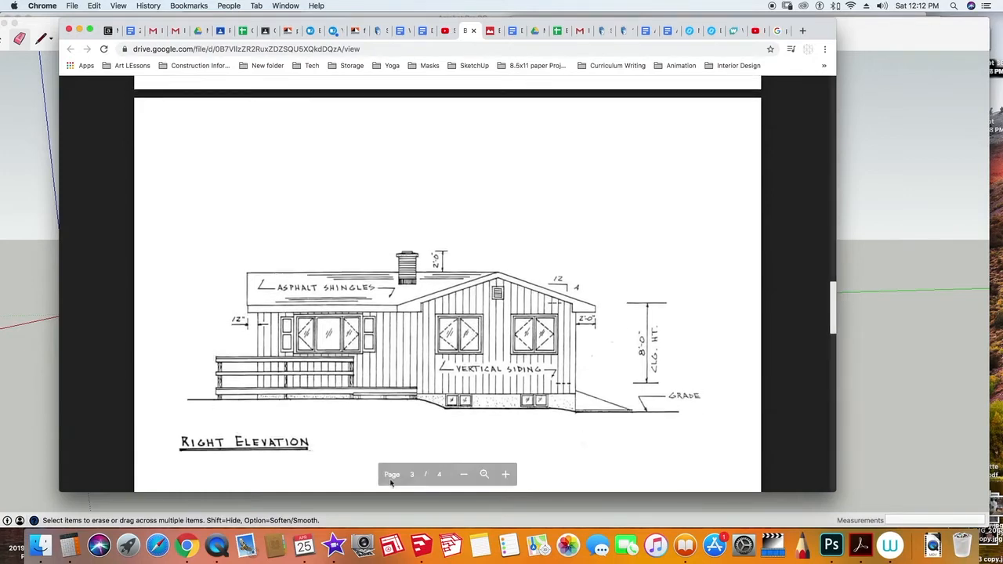
click(506, 474)
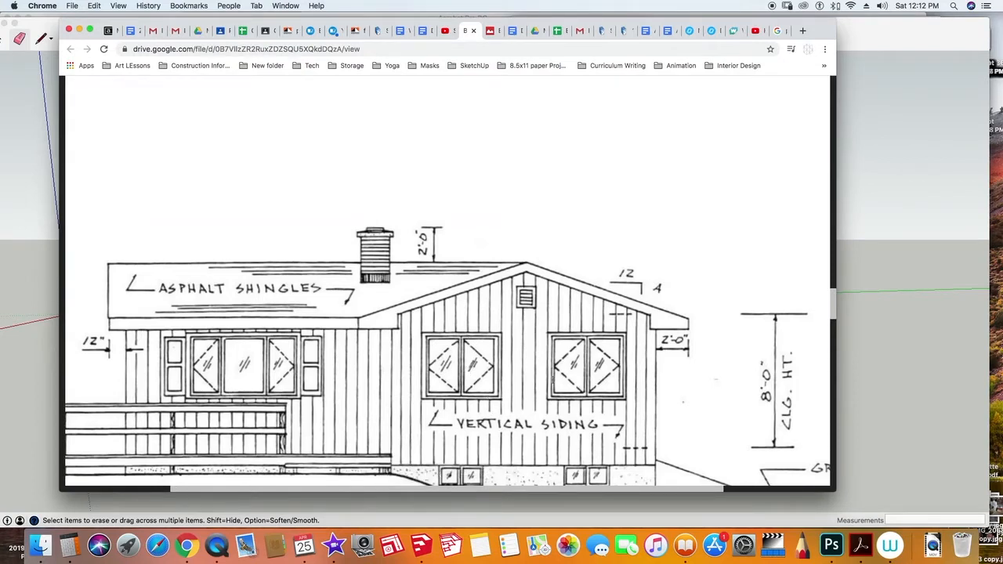
Recheck the type C window's width and height in the schedule document and return to SketchUp.
click(896, 318)
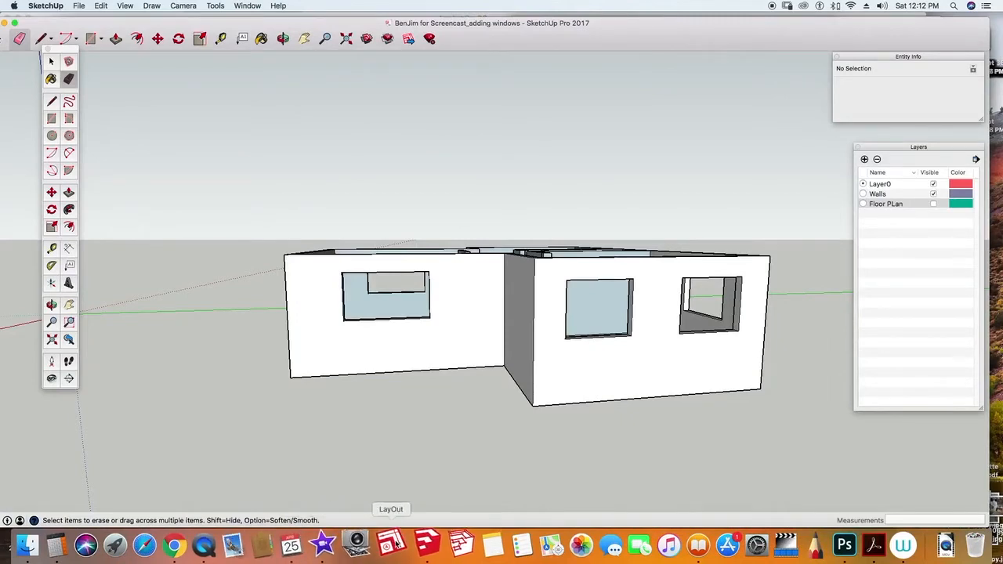
click(193, 546)
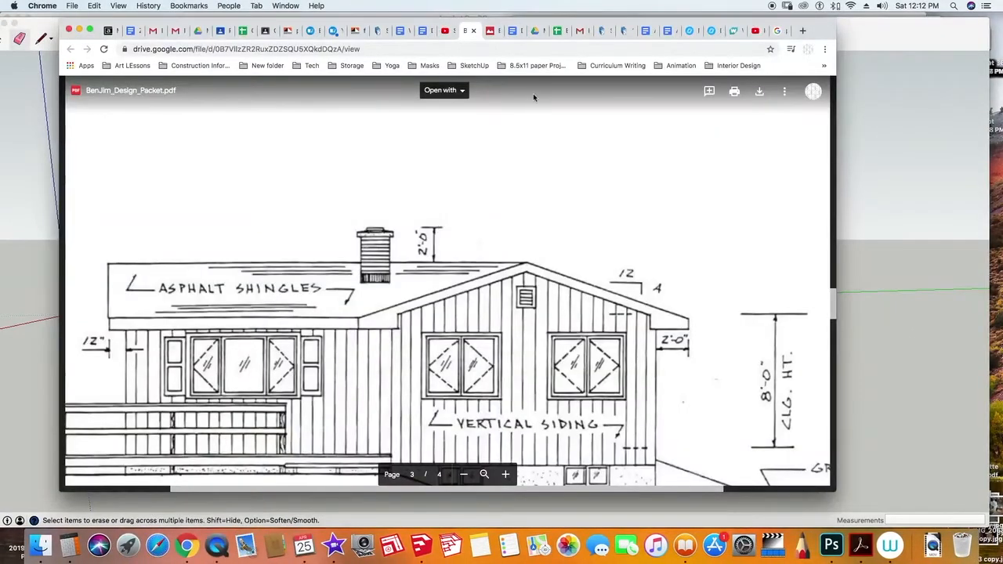
click(399, 30)
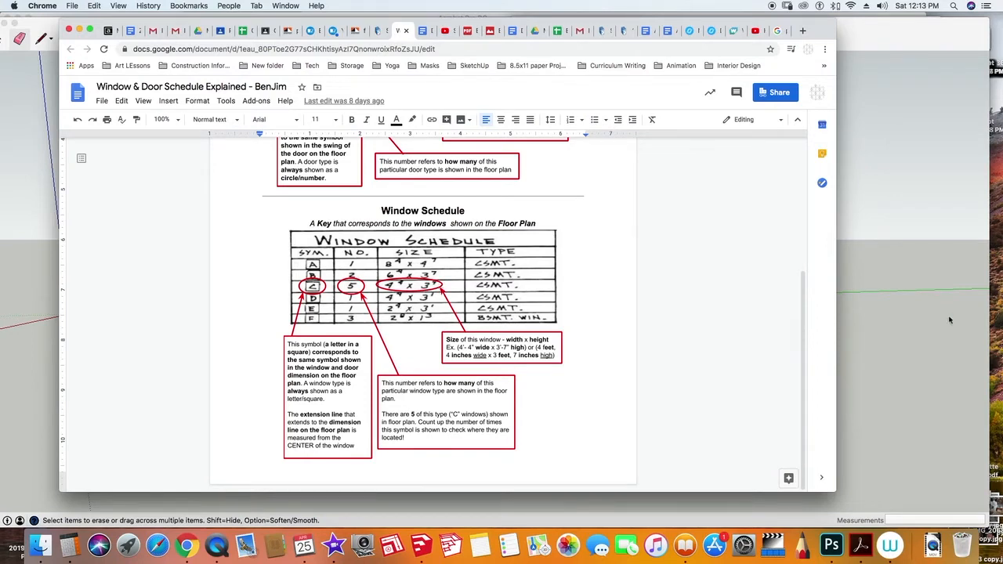
click(865, 352)
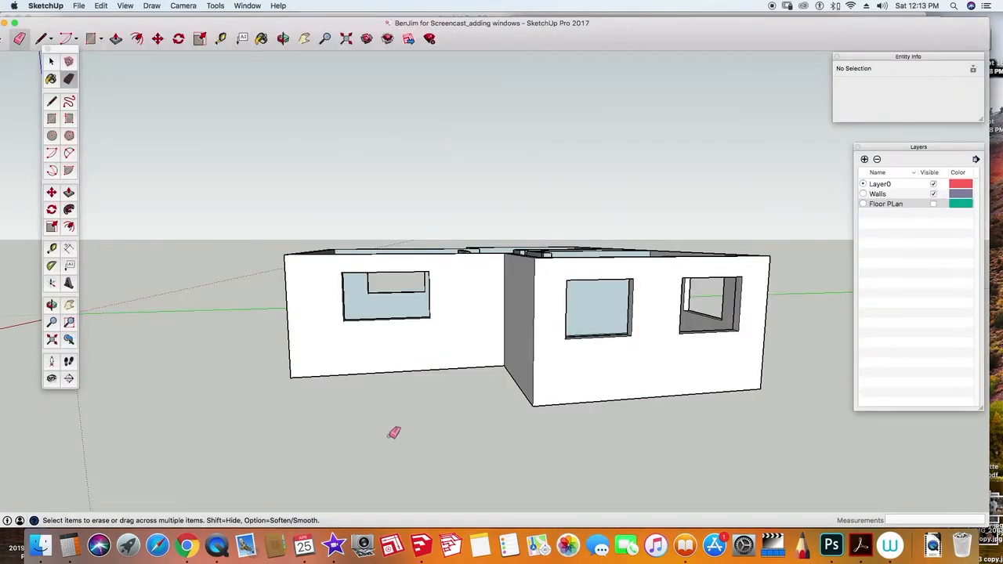
Draw a 6" by 4'4" rectangle on the ground in front of the house as the window's base.
click(50, 118)
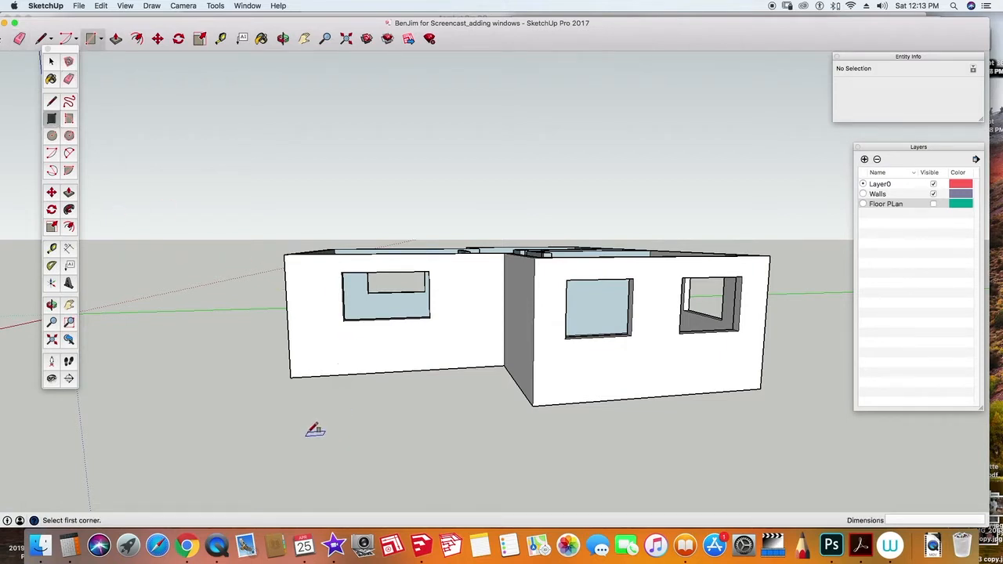
click(269, 451)
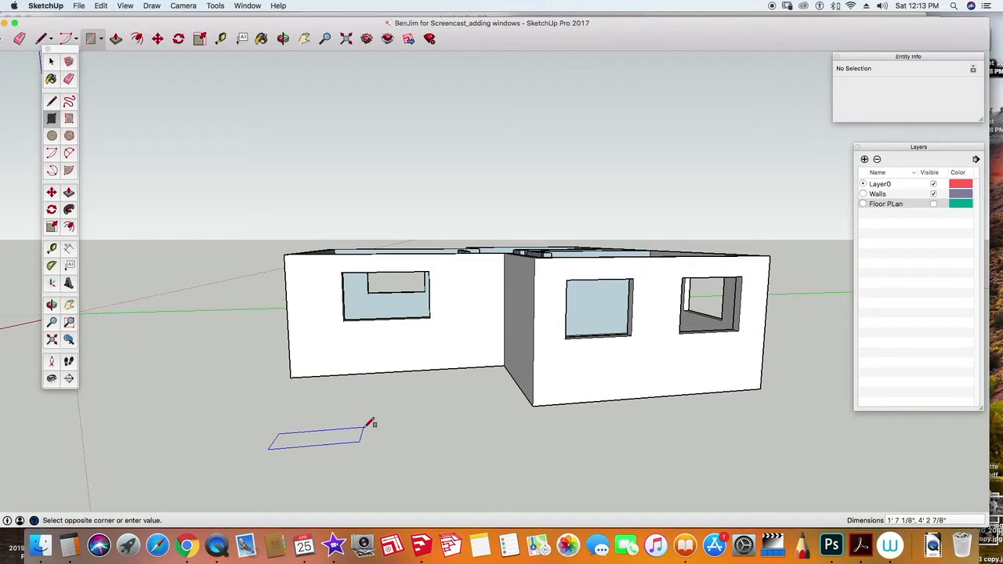
click(364, 428)
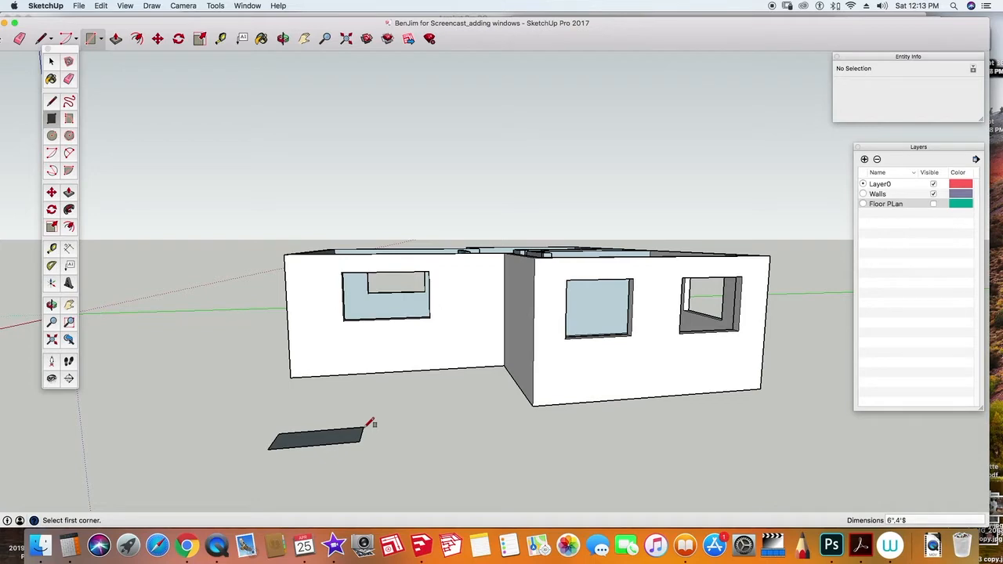
key(Return)
Push/Pull the base rectangle upward 3'7" to form the window block.
middle_drag(429, 438, 268, 450)
key(p)
drag(269, 451, 267, 387)
text(3' 7)
key(Return)
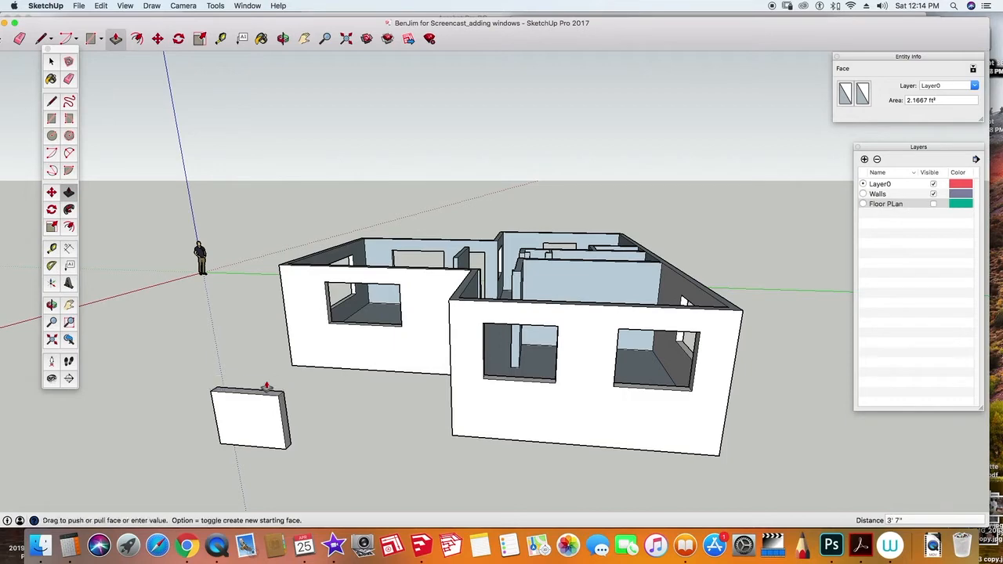
click(260, 442)
Place a vertical guide line on the block's front face, 2'2" in from its side edge.
scroll(259, 441, up, 8)
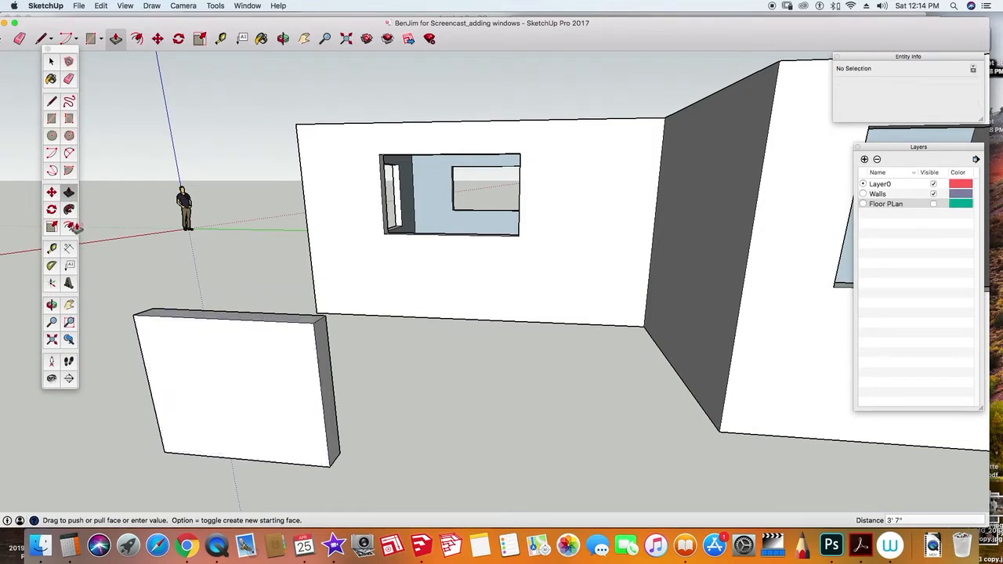
click(52, 249)
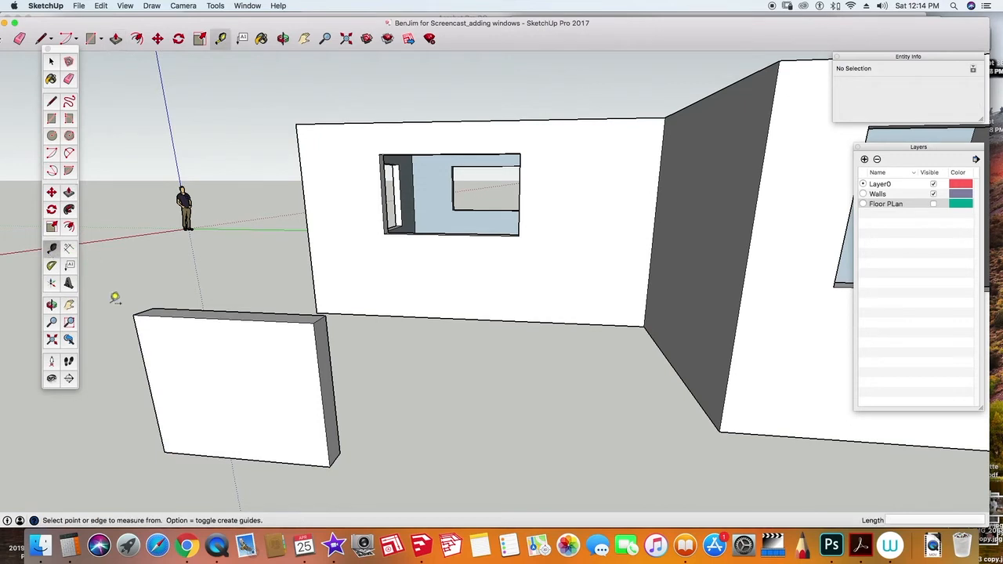
click(142, 356)
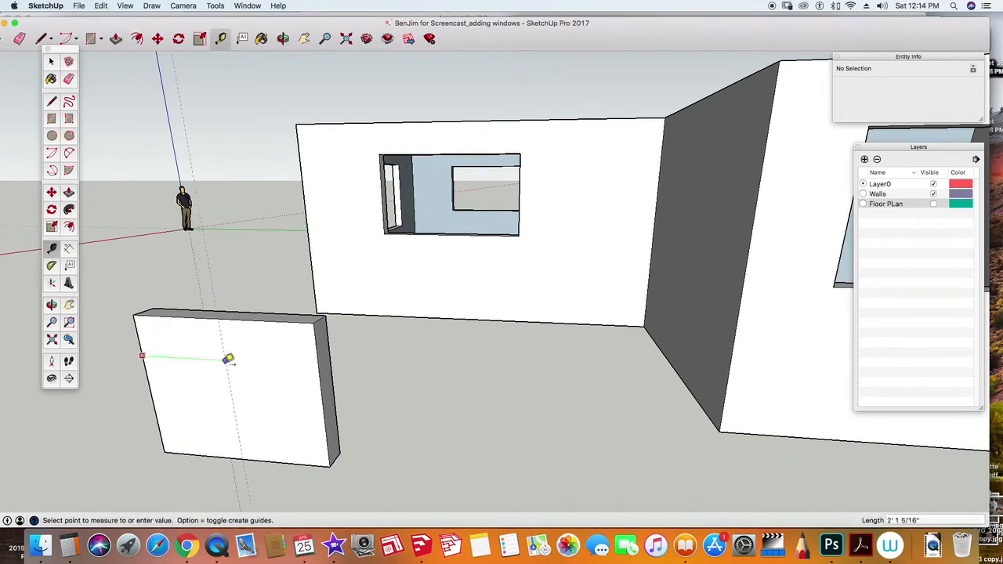
text(2')
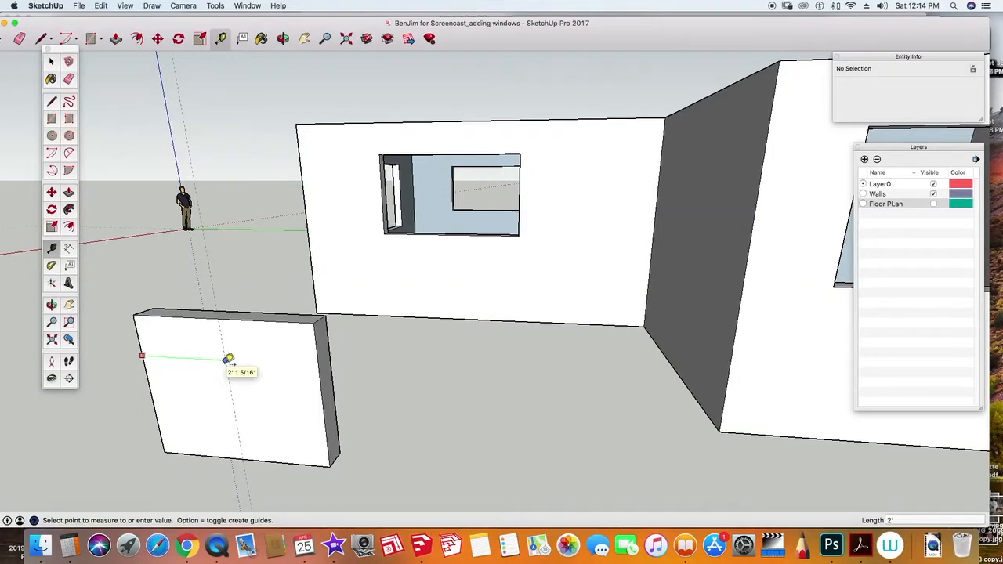
text( 2)
key(Return)
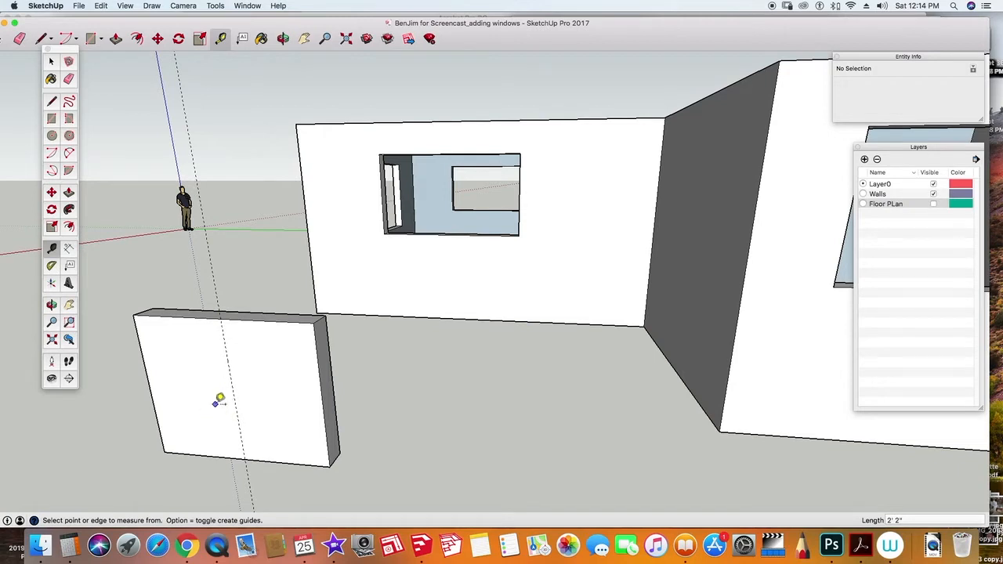
Offset the window block's front face inward 2" to outline the outer frame.
click(69, 228)
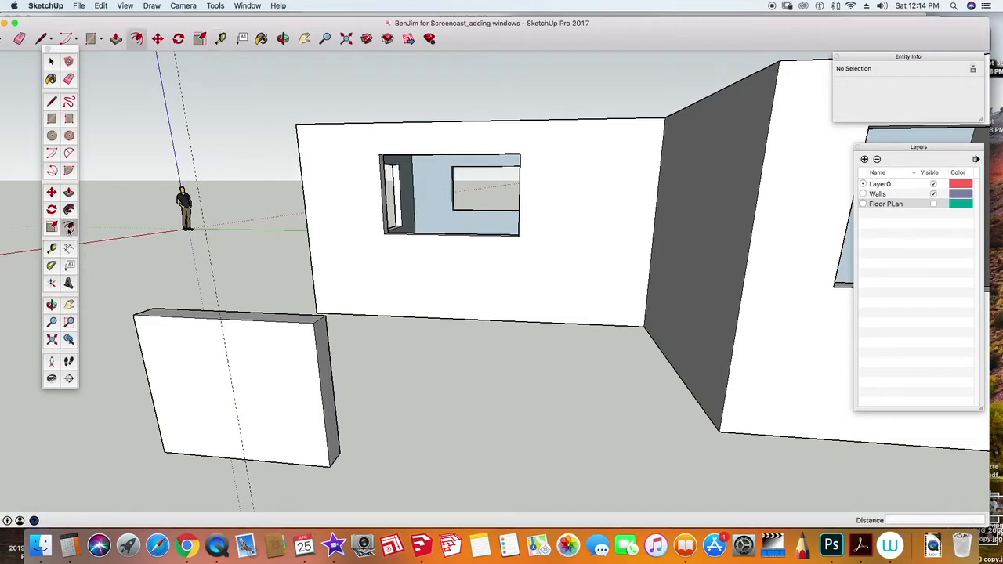
click(167, 327)
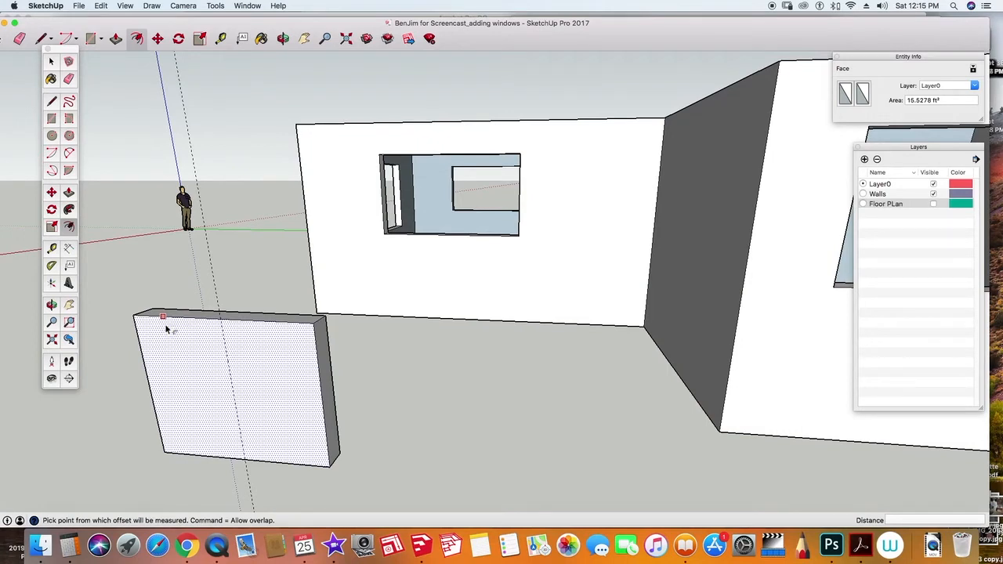
click(166, 329)
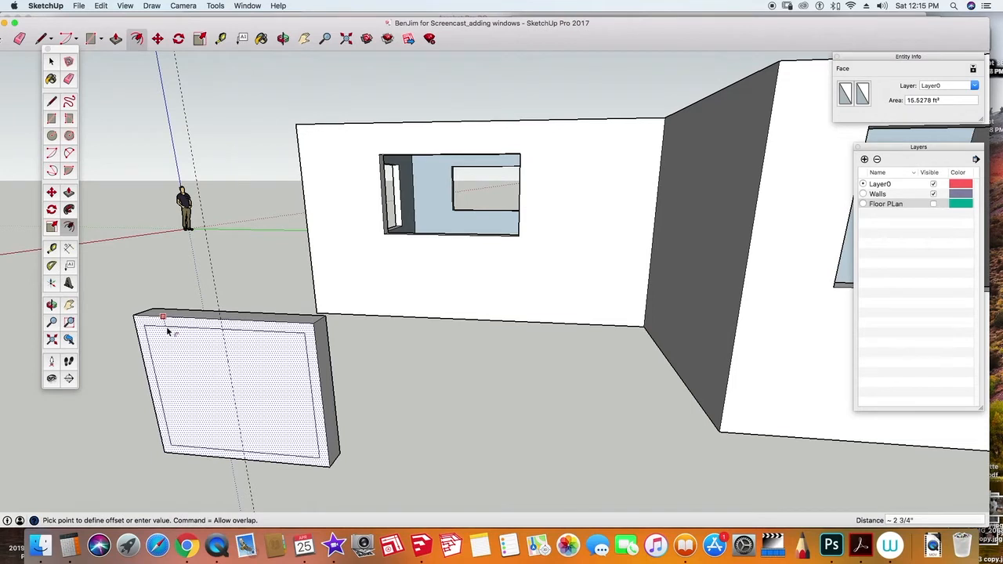
click(174, 329)
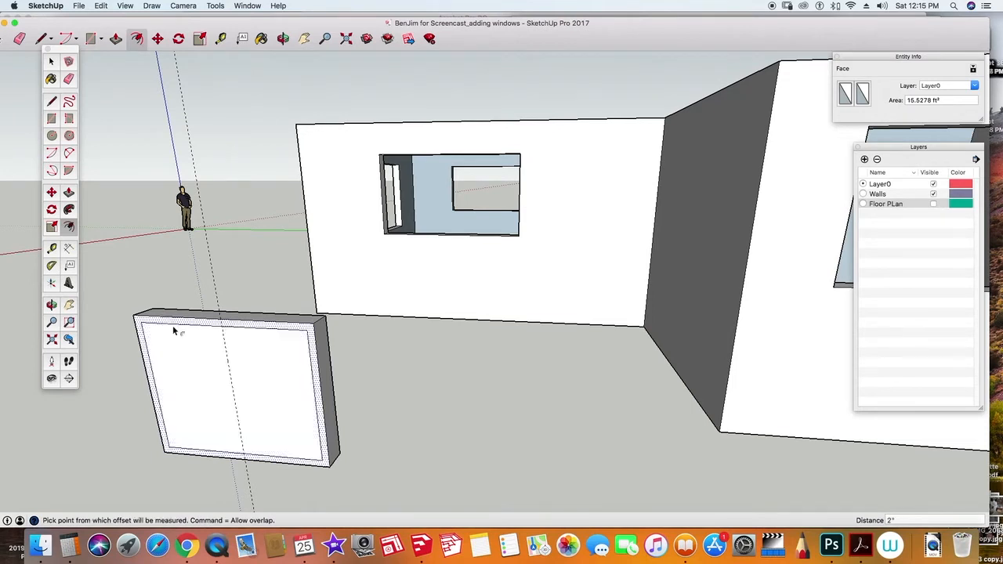
click(174, 329)
key(Escape)
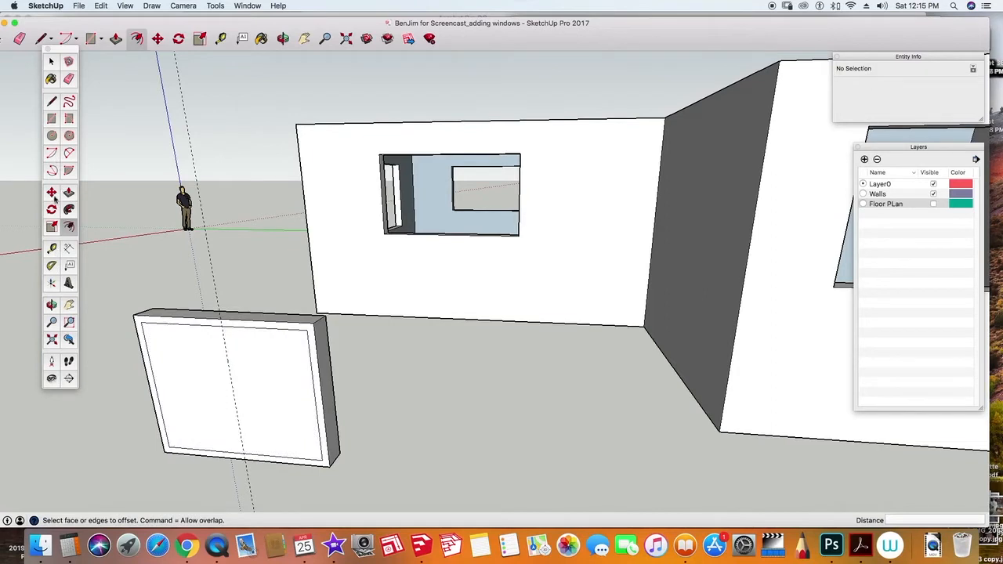
Draw a line along the vertical guide to split the inner face into two equal window panels.
click(51, 101)
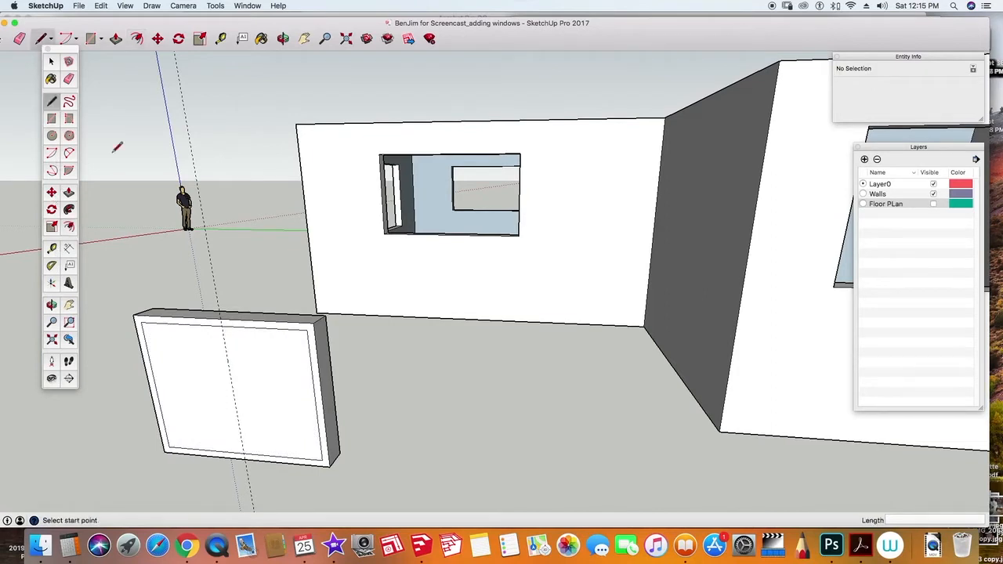
scroll(223, 333, up, 2)
click(219, 313)
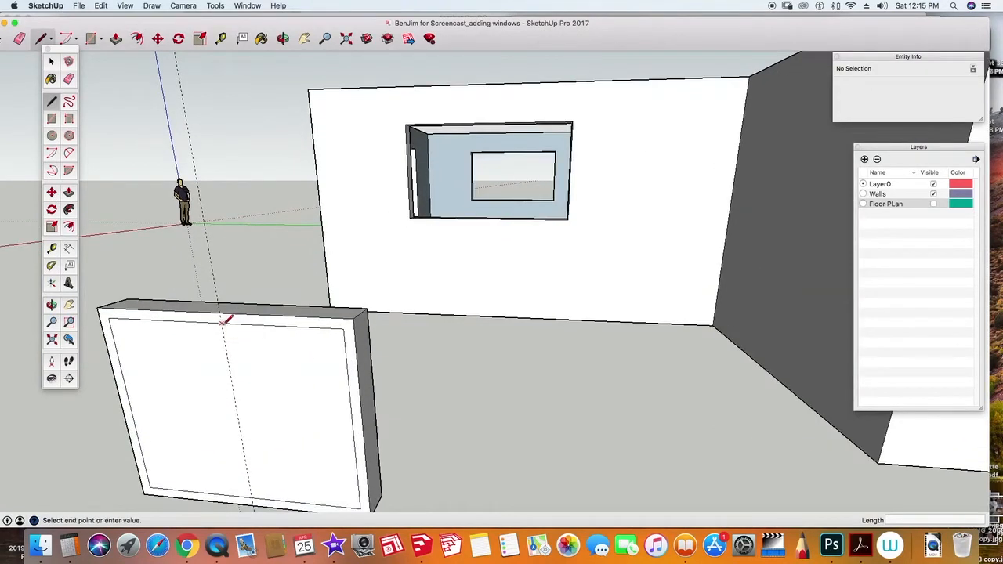
click(253, 494)
Offset both window panels inward to outline their sashes, and erase the vertical guide line.
click(69, 227)
click(151, 338)
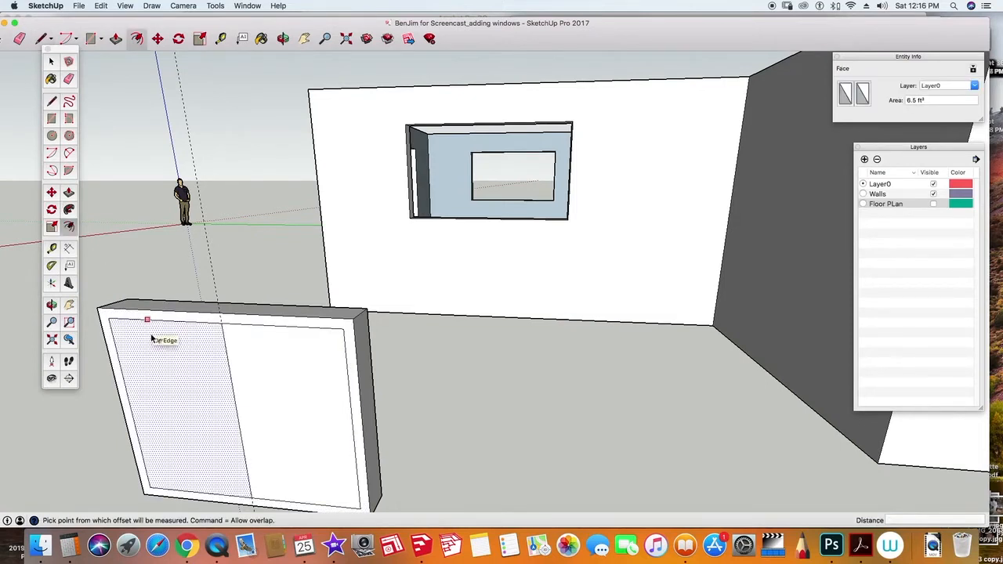
key(Return)
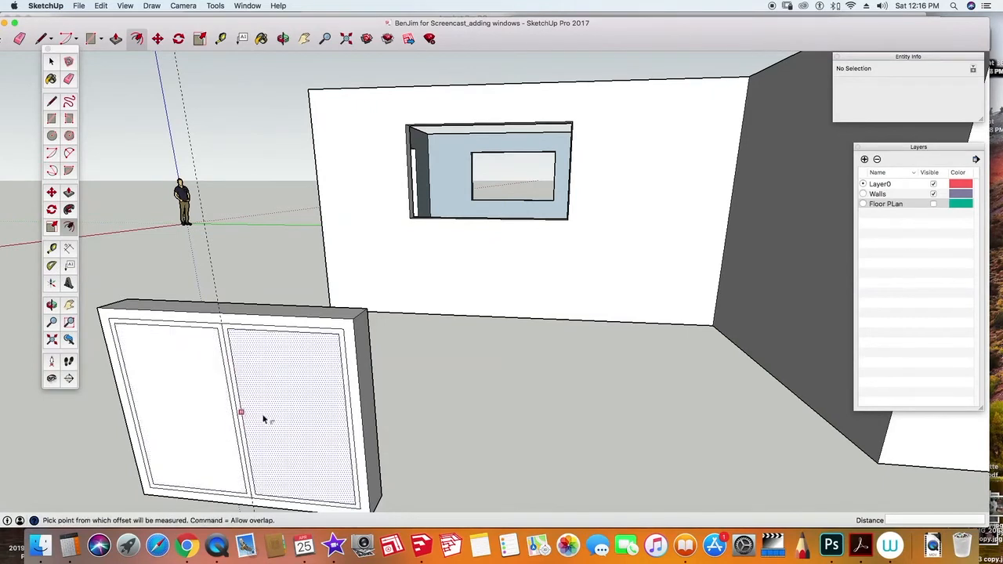
click(69, 79)
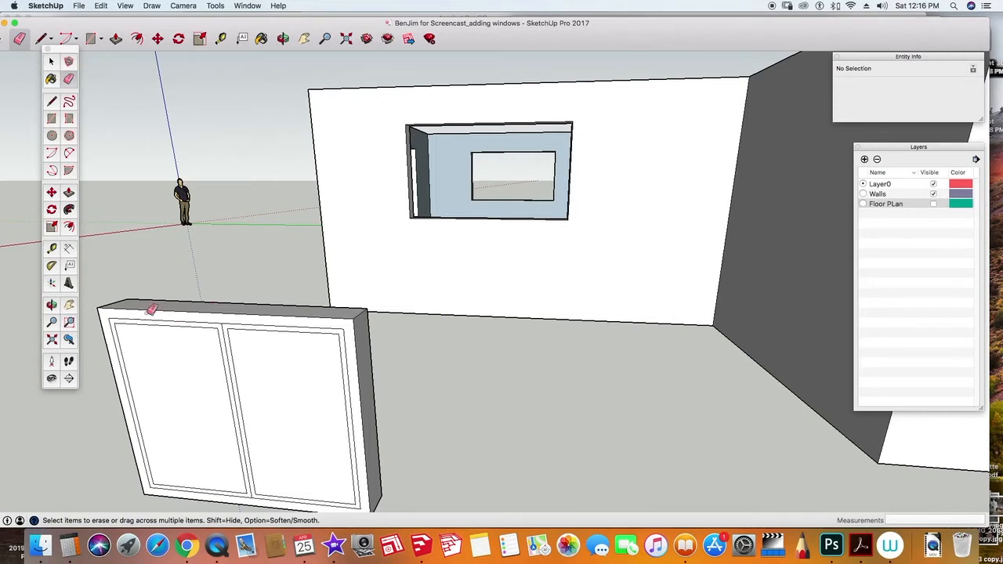
Push/Pull the window's outer frame face outward 1".
click(68, 193)
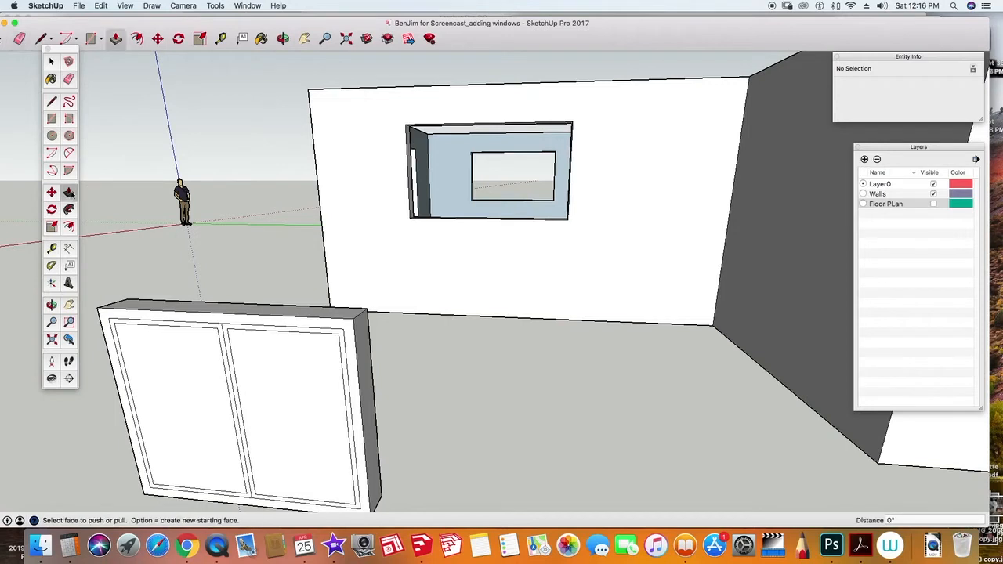
click(102, 319)
click(97, 324)
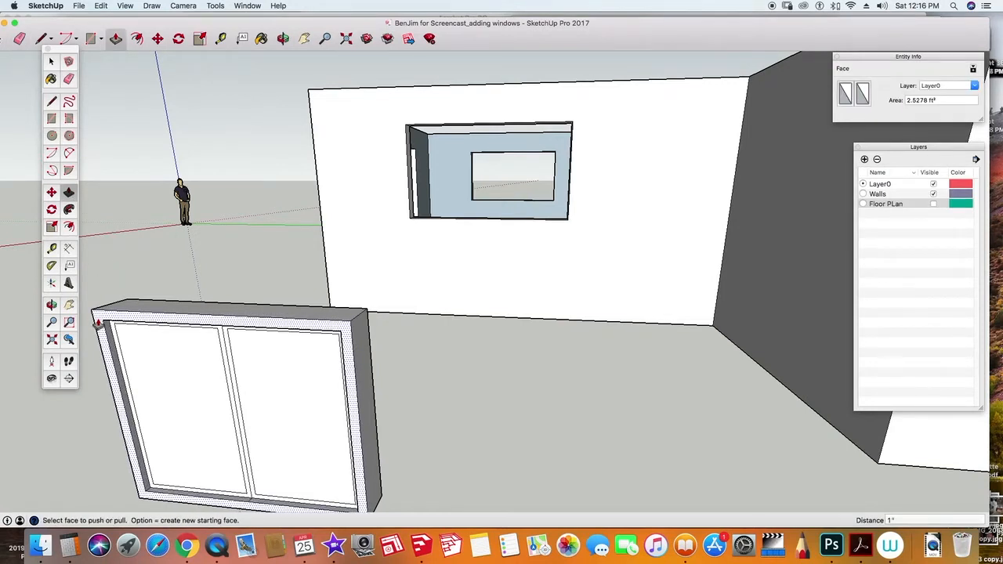
click(98, 324)
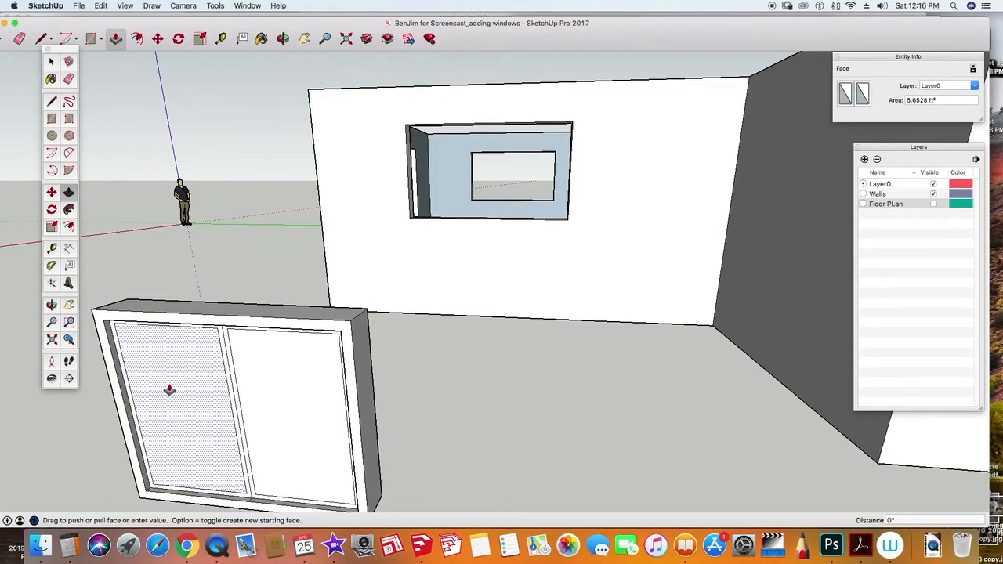
Push/Pull the front left sash's glass panel inward 2" and then a further 2 1/2", and recess the right panel to match.
text(2)
key(Return)
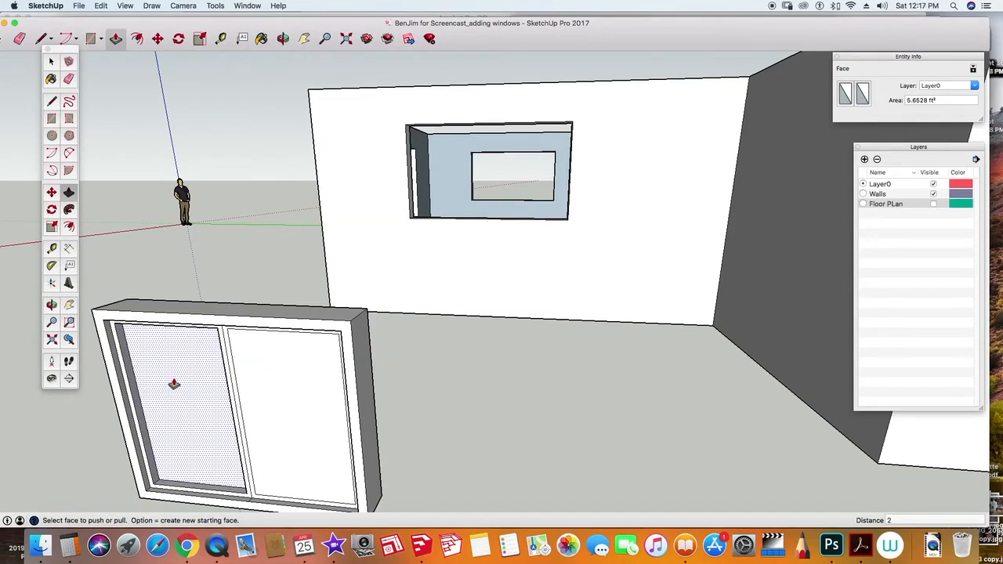
double_click(174, 384)
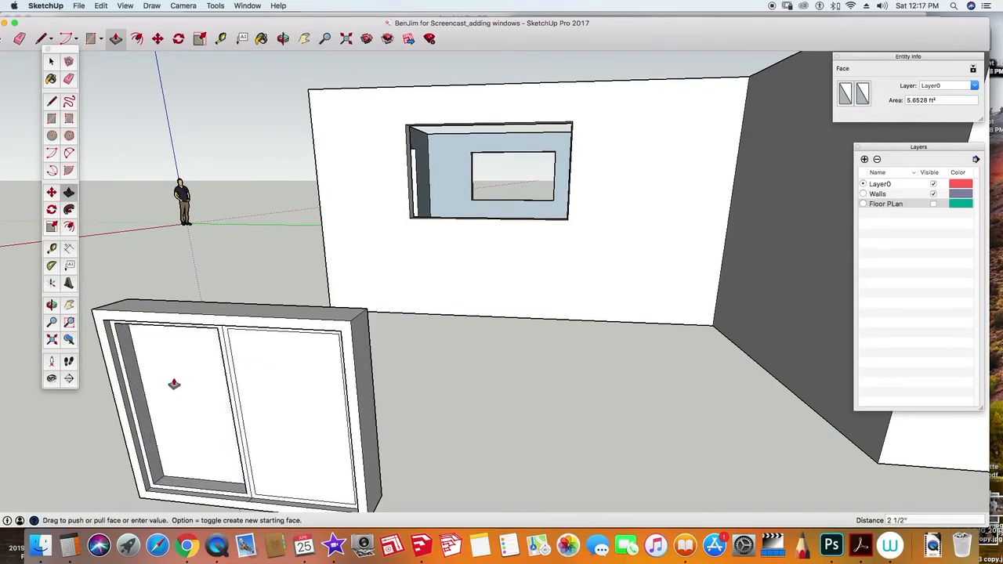
click(268, 404)
click(268, 403)
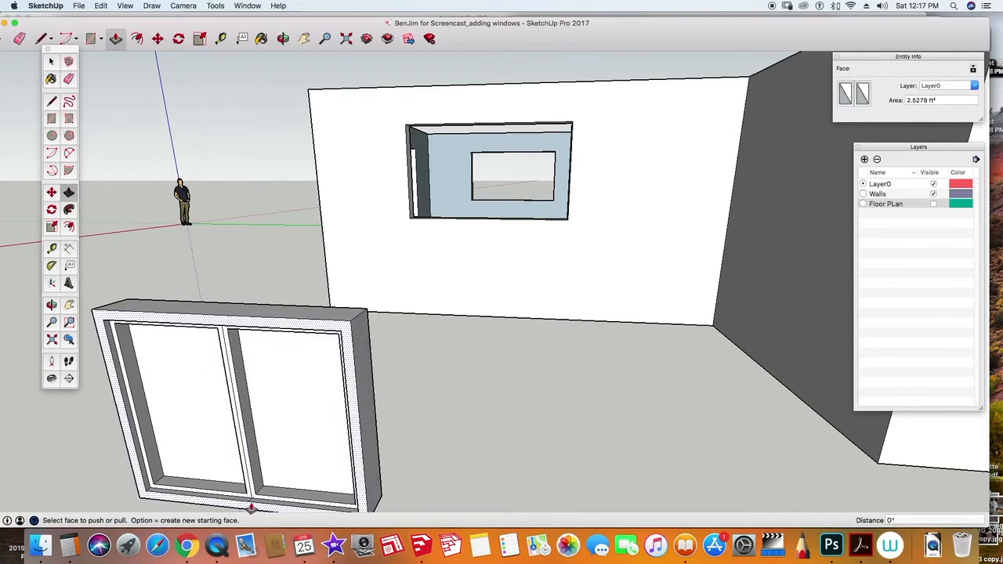
Offset the window block's back face inward 2" to outline the outer frame.
scroll(251, 508, up, 6)
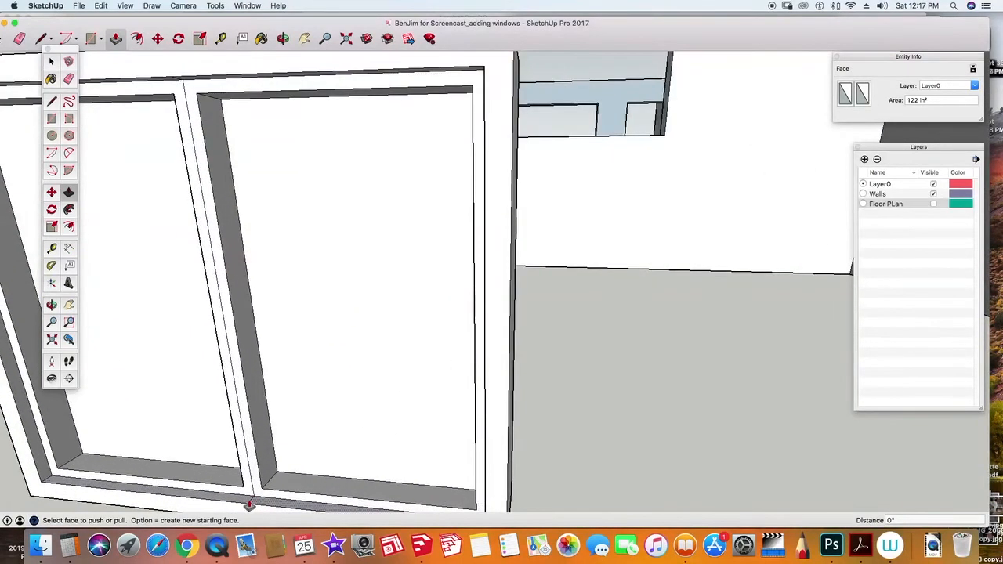
key(e)
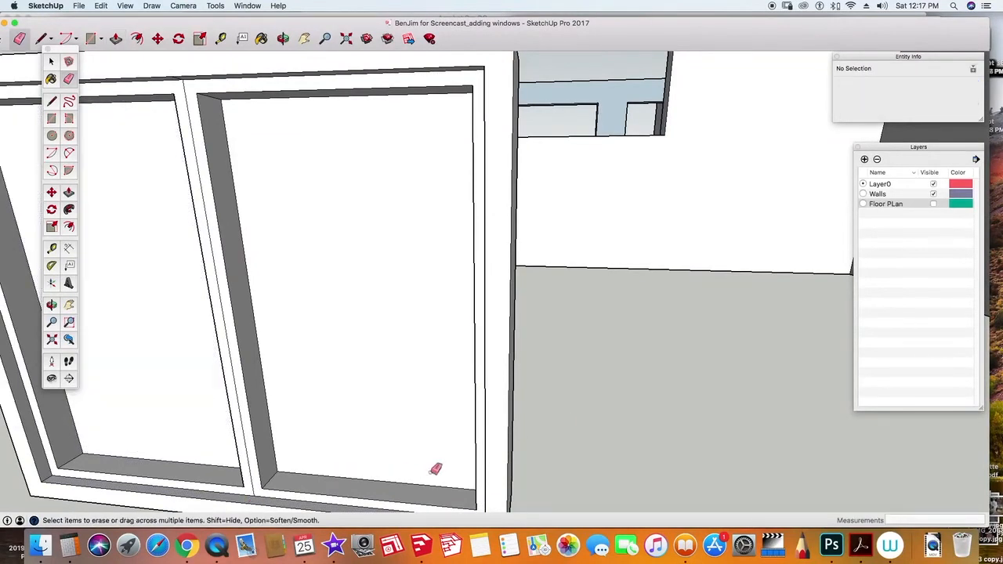
scroll(554, 424, down, 3)
scroll(604, 419, up, 3)
mouse_move(604, 419)
middle_down()
mouse_move(552, 455)
mouse_move(258, 479)
middle_up()
scroll(432, 431, up, 5)
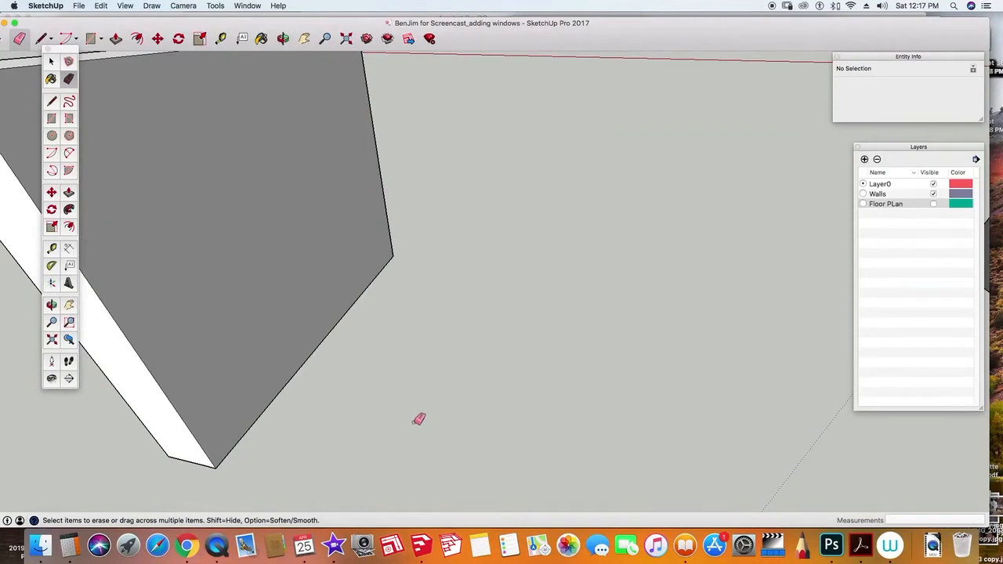
scroll(319, 259, down, 4)
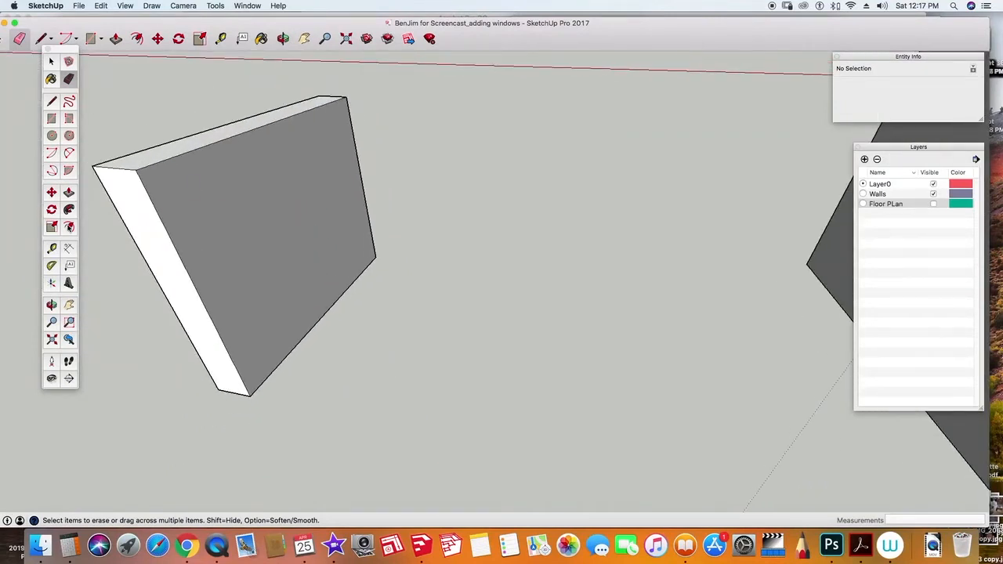
click(69, 228)
click(189, 152)
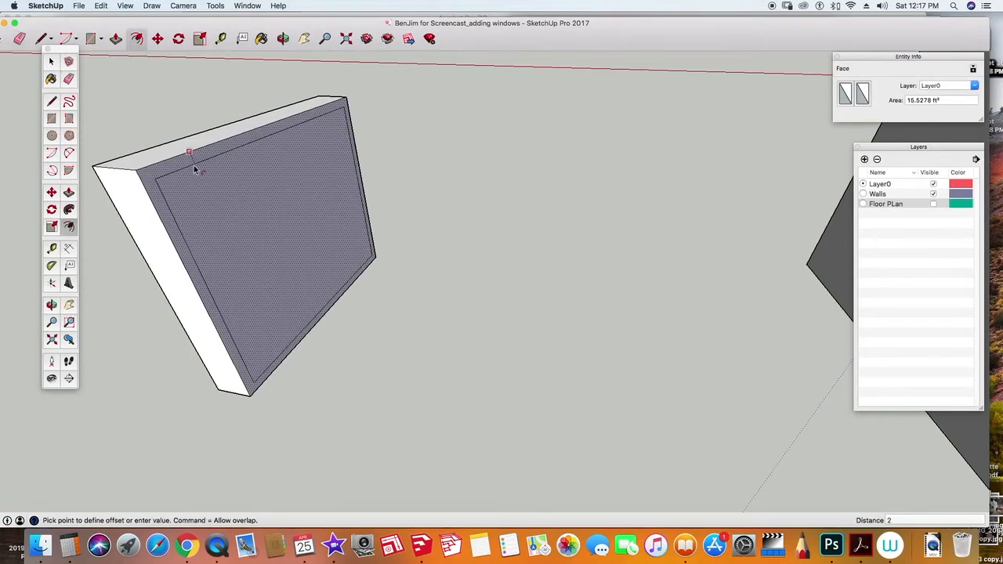
click(194, 165)
Split the inner back face into two equal panels with a vertical line and offset both panels inward 1".
key(l)
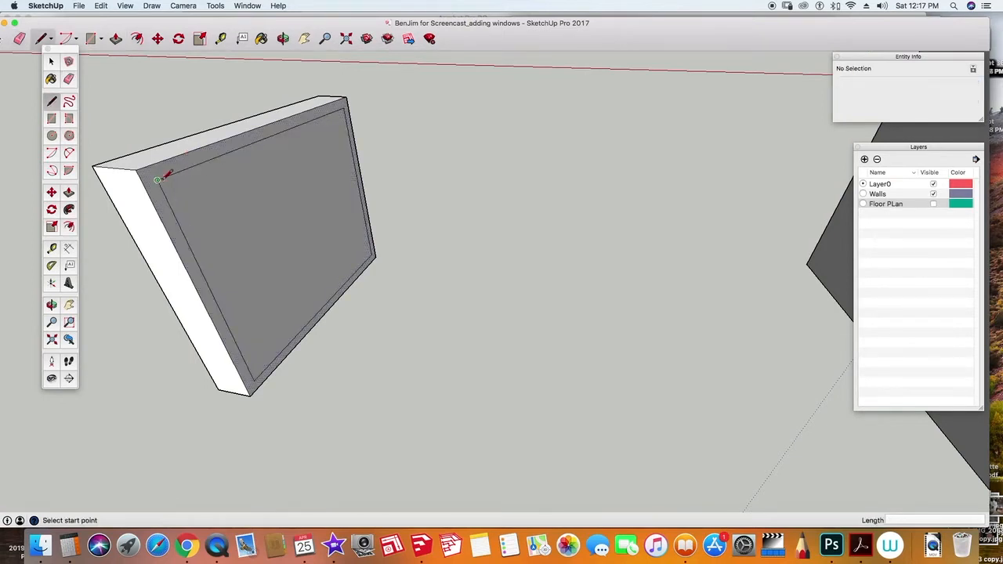
click(275, 135)
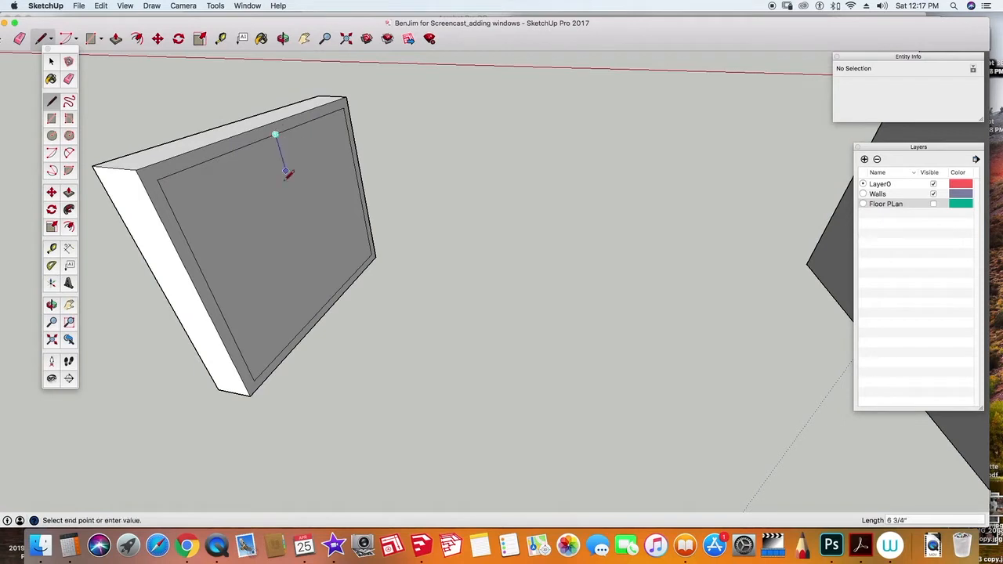
click(324, 305)
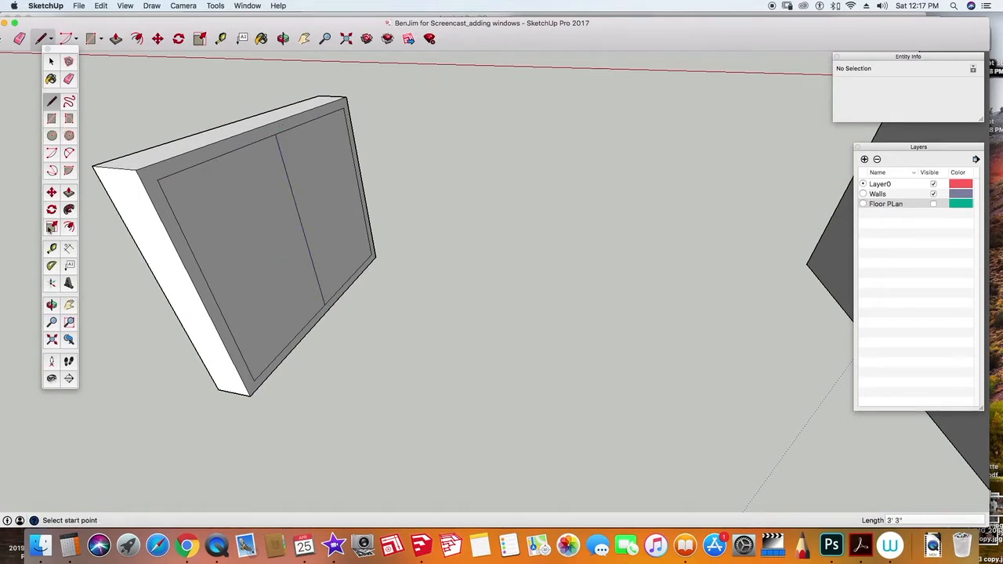
click(69, 228)
click(240, 148)
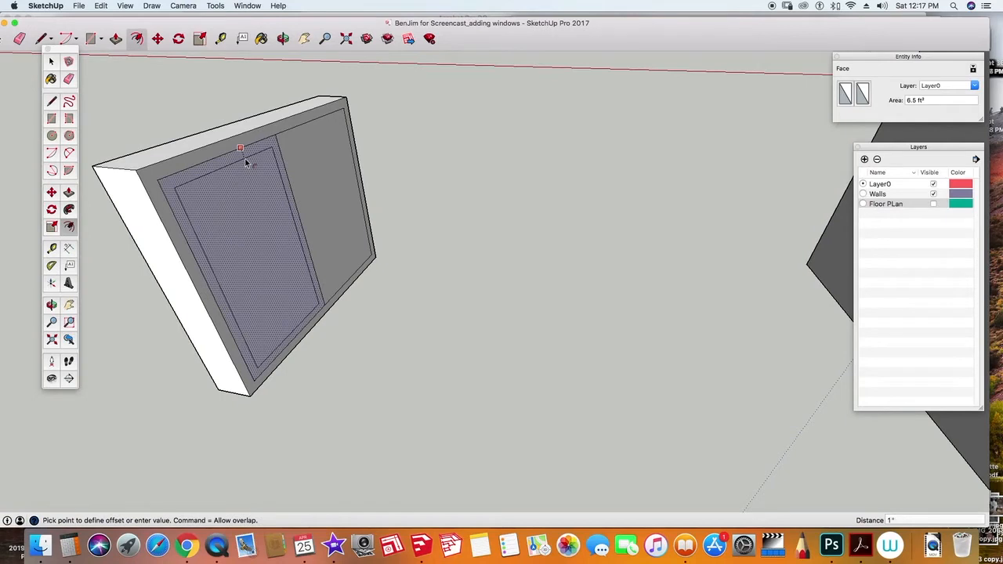
click(245, 162)
double_click(312, 149)
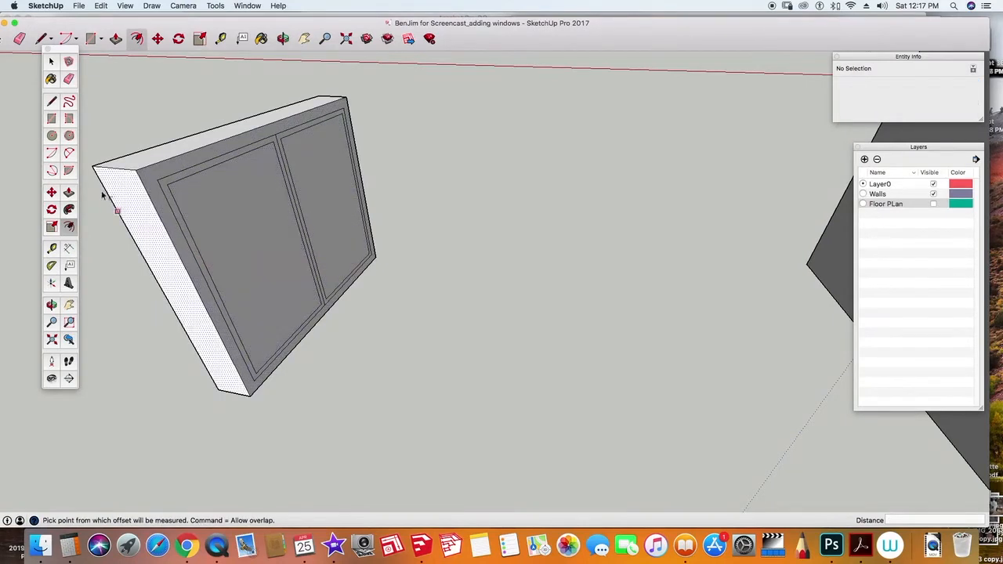
Push/Pull the outer frame on the window's back side outward 1".
click(69, 192)
click(201, 293)
click(206, 297)
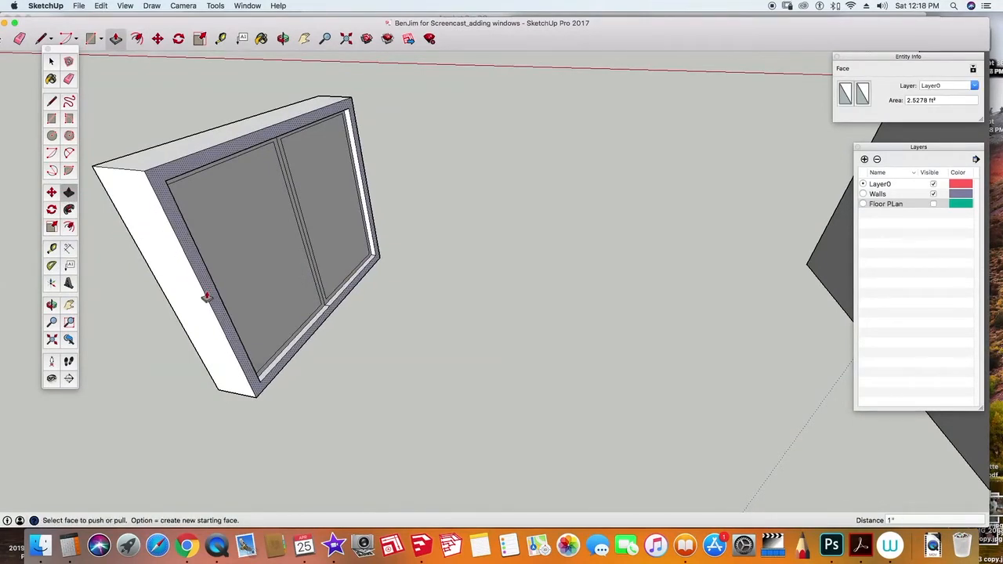
Push/Pull one back glass panel inward 2" and then a further 2 1/2", and recess the other back panel to match.
click(262, 281)
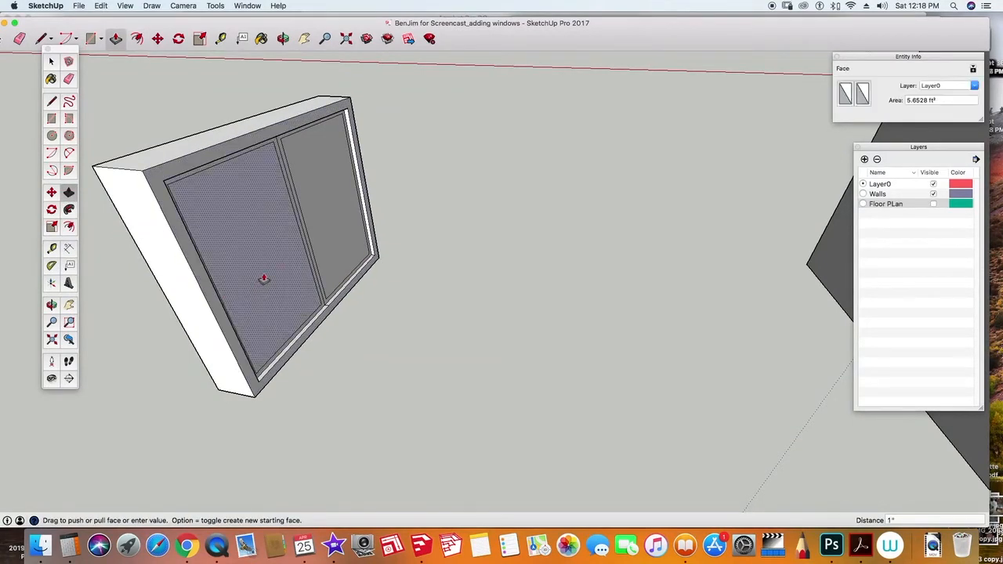
click(259, 276)
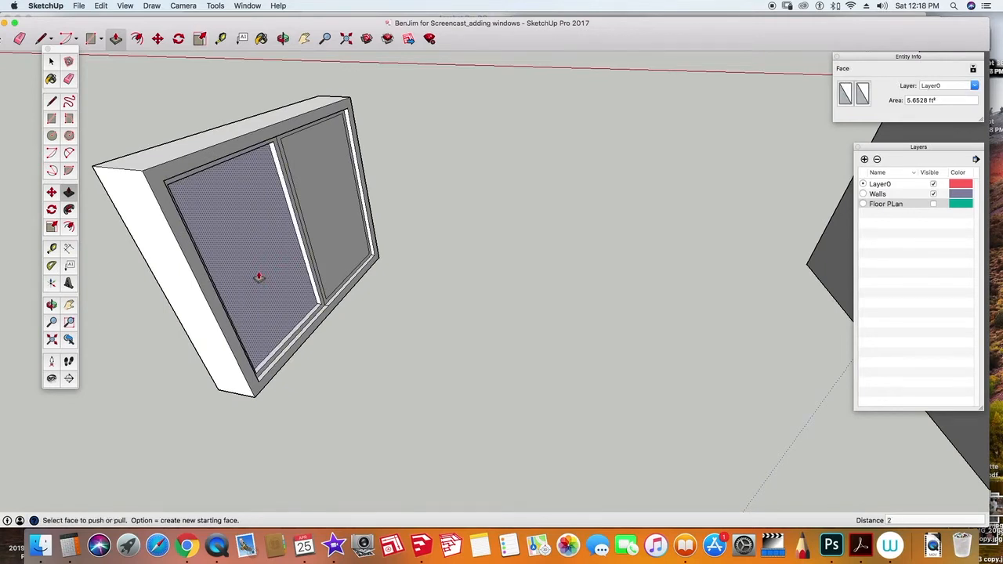
click(259, 277)
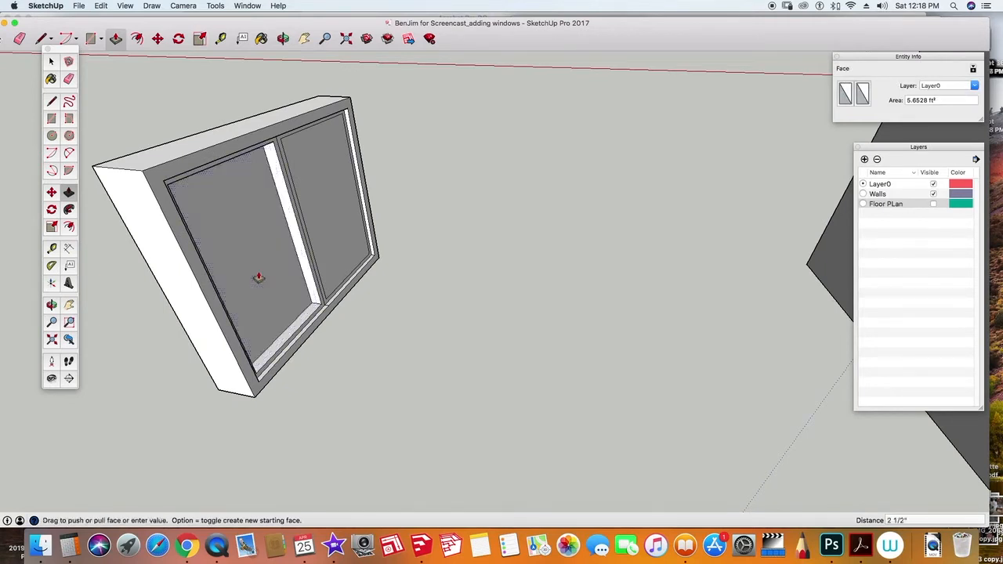
click(332, 248)
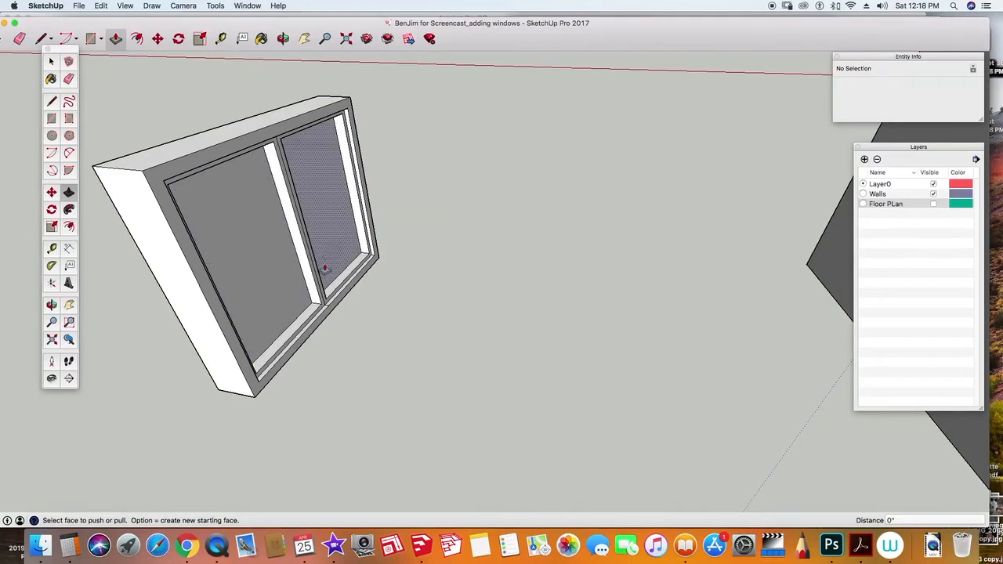
Examine the back of the window around the centre mullion and recessed sashes from several angles.
scroll(329, 304, up, 5)
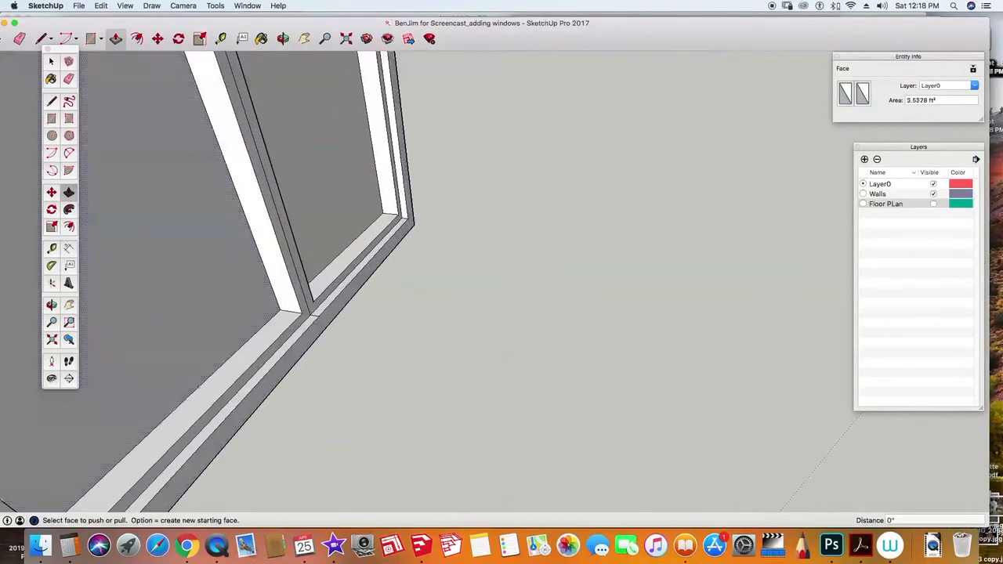
click(68, 80)
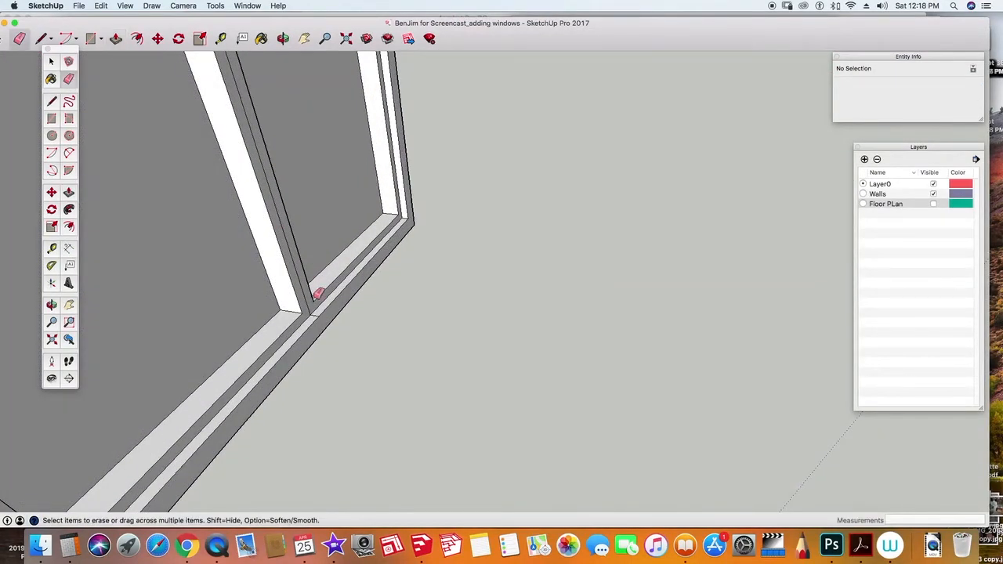
scroll(291, 224, down, 5)
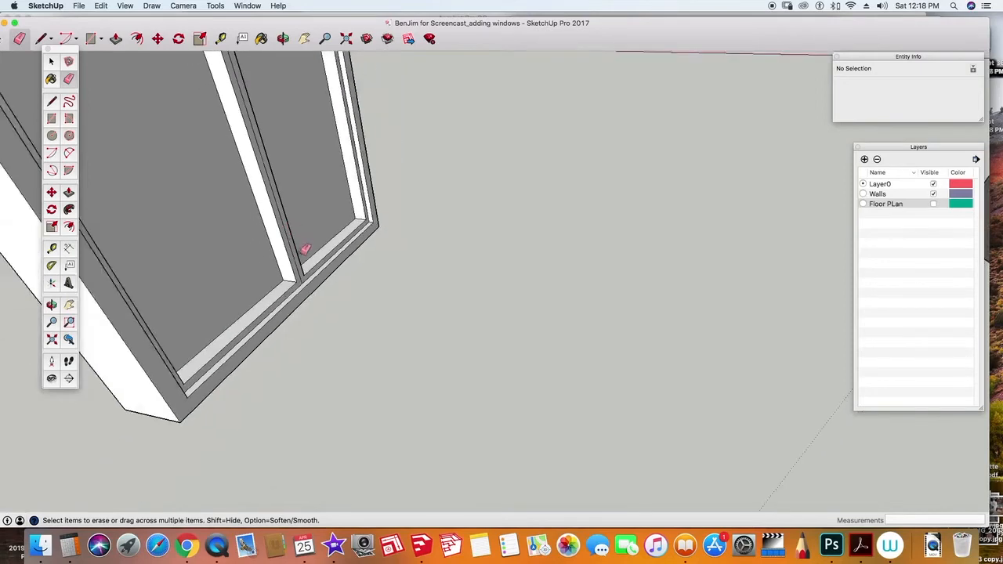
mouse_move(287, 242)
middle_down()
mouse_move(290, 105)
mouse_move(288, 117)
middle_up()
scroll(321, 130, up, 2)
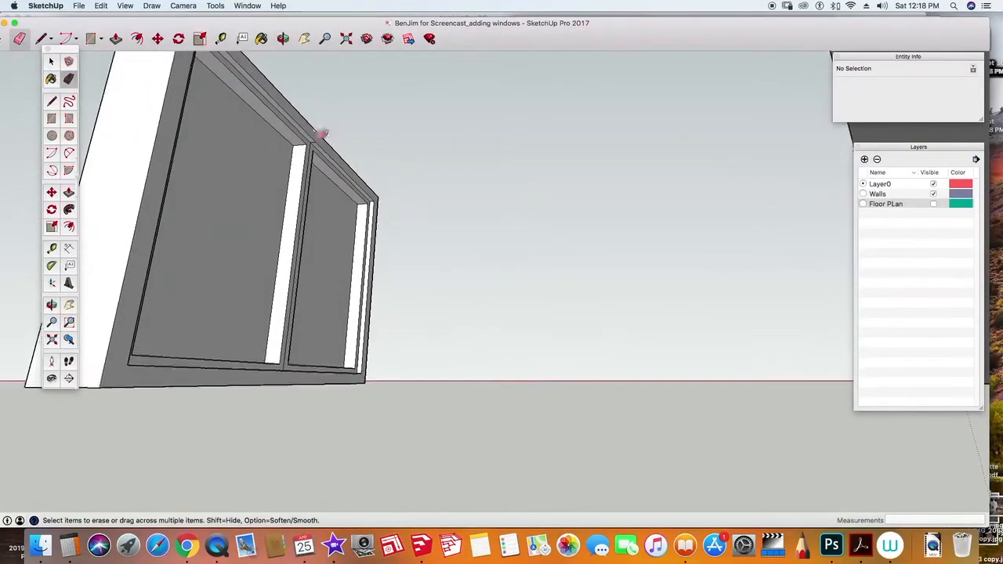
scroll(168, 249, down, 10)
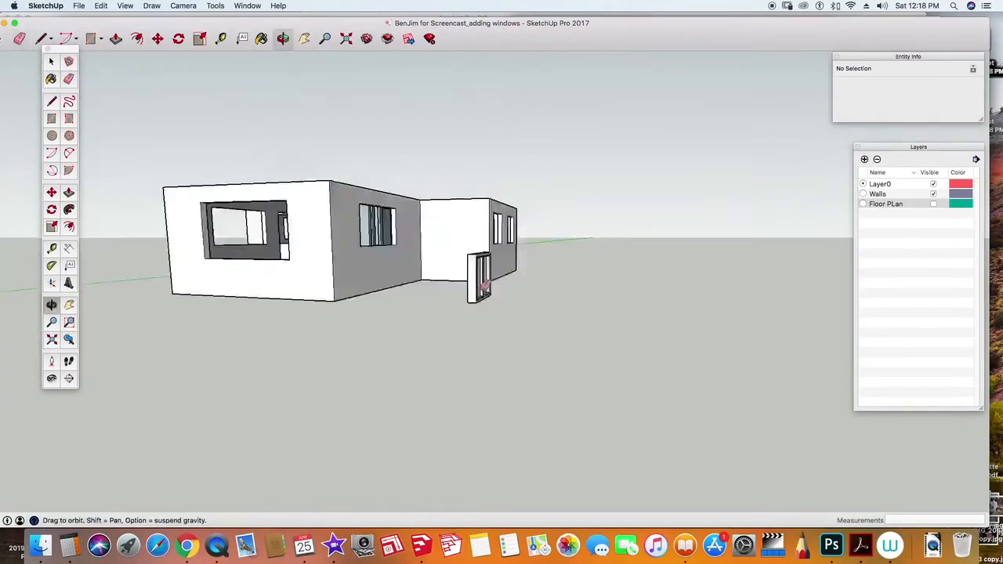
middle_drag(478, 280, 415, 287)
scroll(441, 284, up, 10)
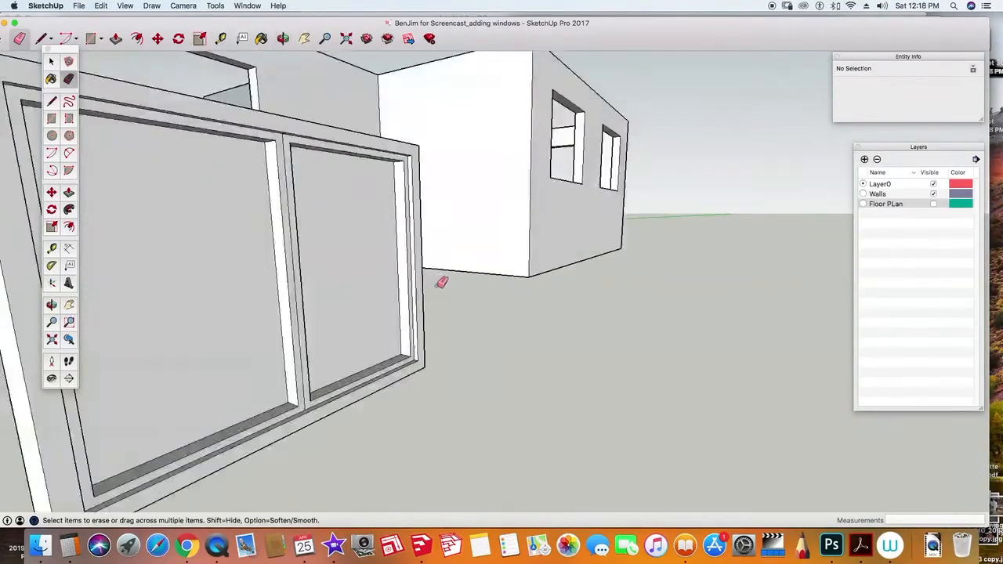
mouse_move(266, 277)
middle_down()
mouse_move(297, 220)
mouse_move(294, 141)
mouse_move(335, 285)
middle_up()
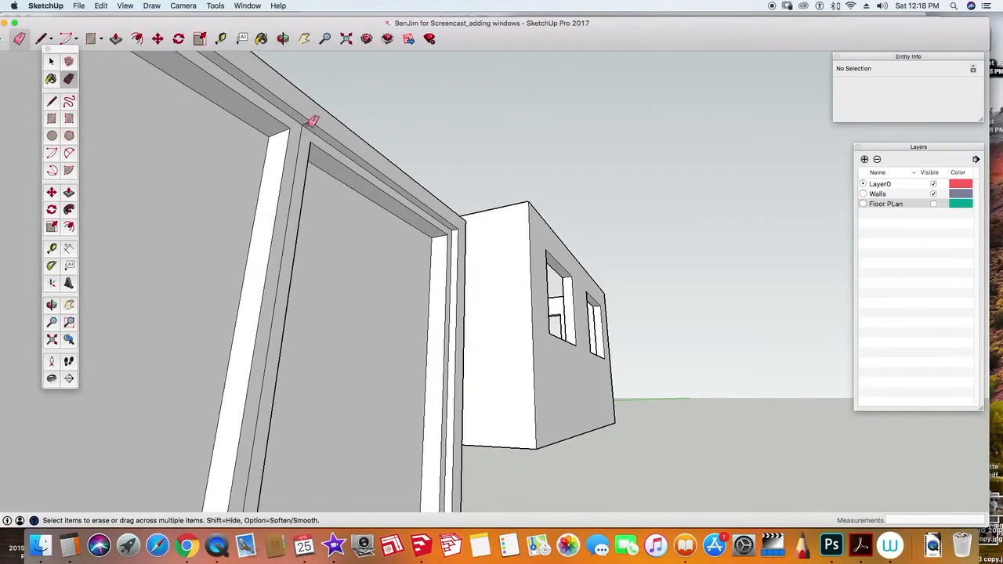
shift+middle_drag(157, 205, 355, 253)
scroll(337, 278, down, 1)
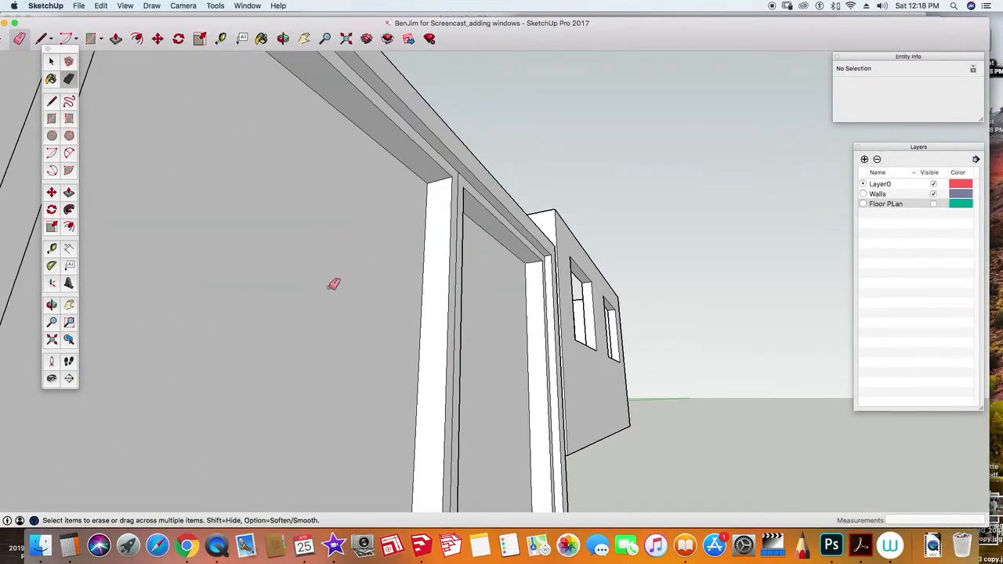
scroll(299, 301, down, 5)
mouse_move(374, 309)
middle_down()
mouse_move(316, 400)
mouse_move(329, 382)
middle_up()
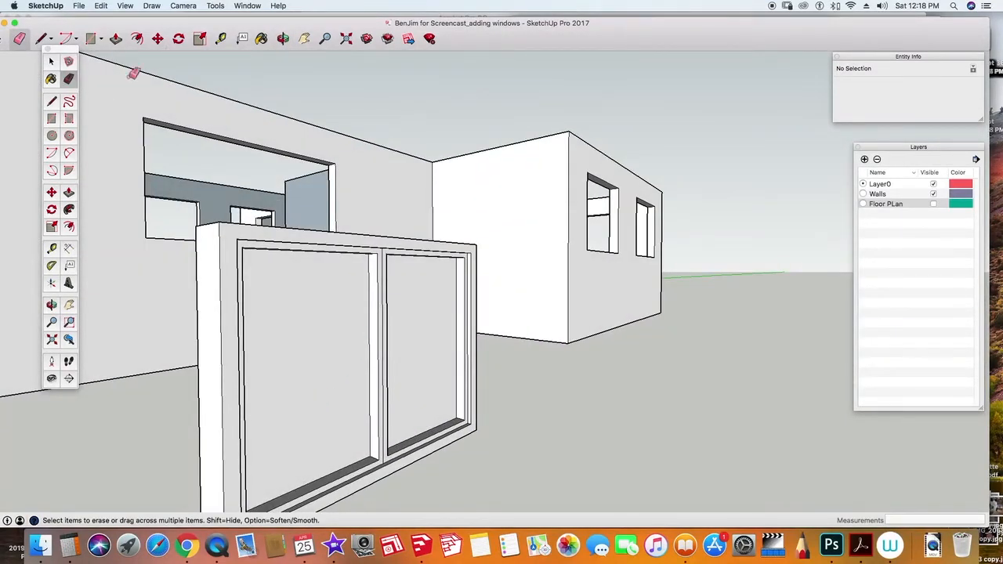
click(69, 82)
Paint both glass panels on the window's back side with the translucent blue material from the Glass and Mirrors collection.
click(248, 6)
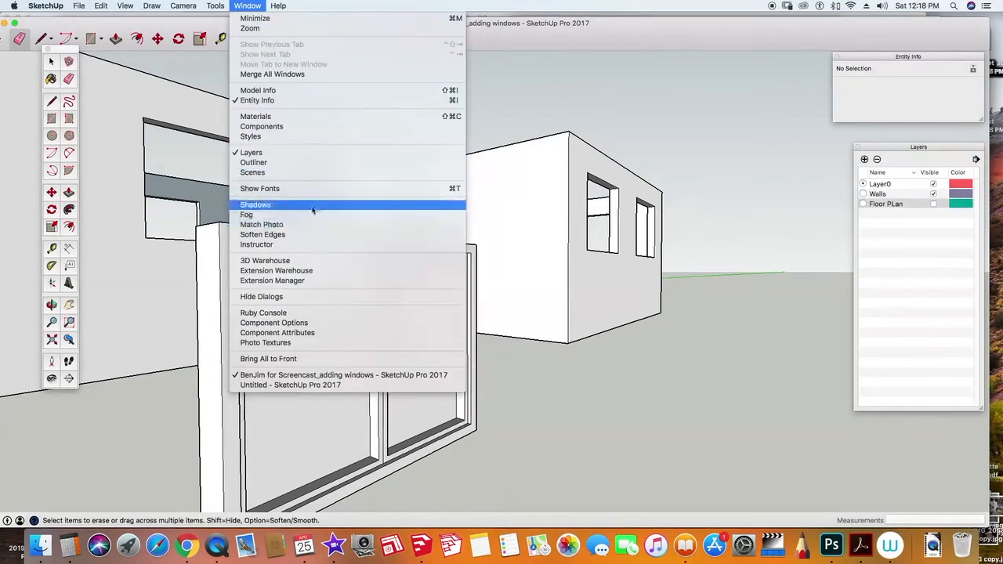
click(258, 116)
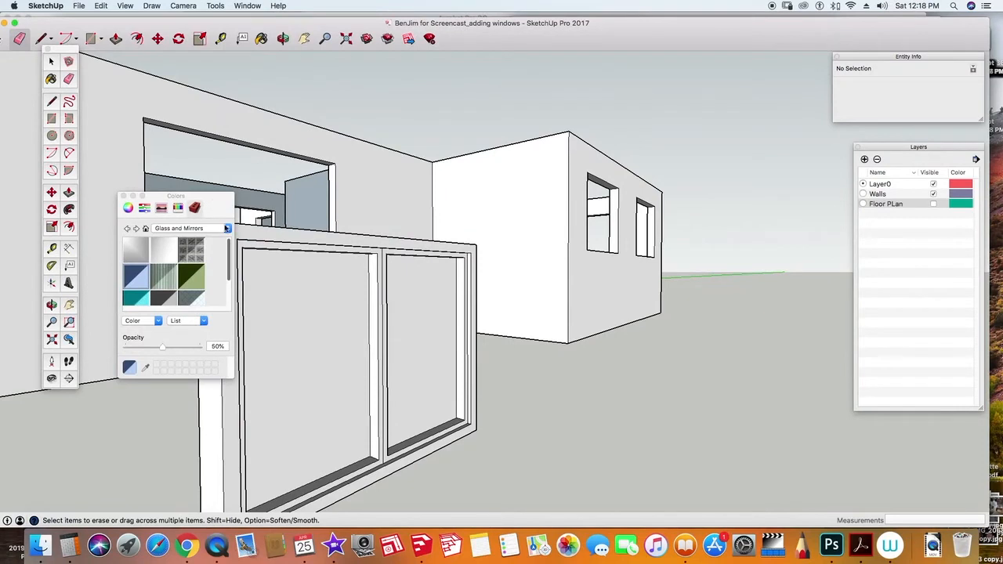
click(227, 228)
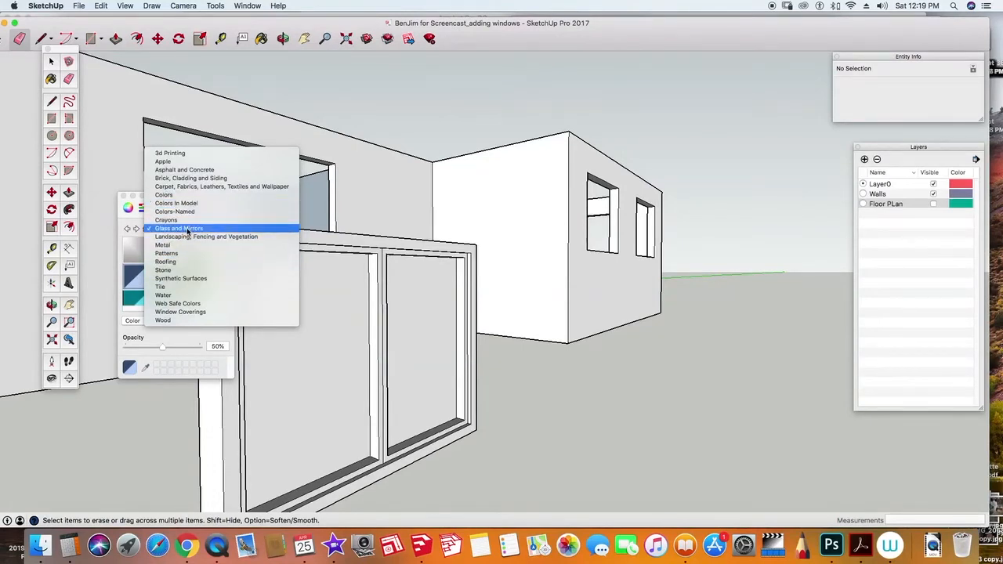
click(188, 230)
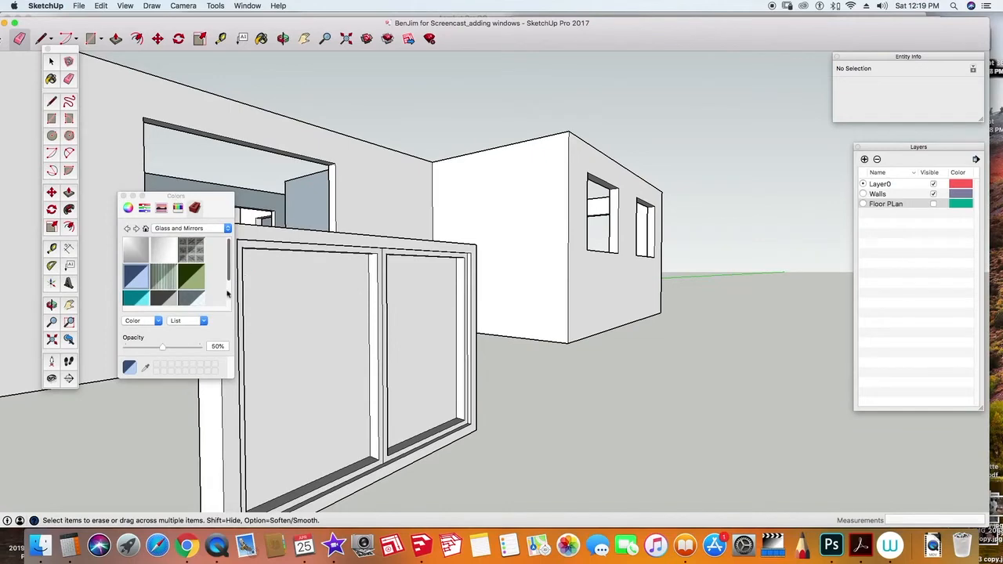
click(137, 277)
click(349, 311)
click(430, 292)
Paint both glass panels on the window's front side with the same translucent blue glass.
mouse_move(522, 301)
middle_down()
mouse_move(560, 371)
mouse_move(616, 385)
mouse_move(328, 322)
mouse_move(233, 341)
mouse_move(870, 337)
middle_up()
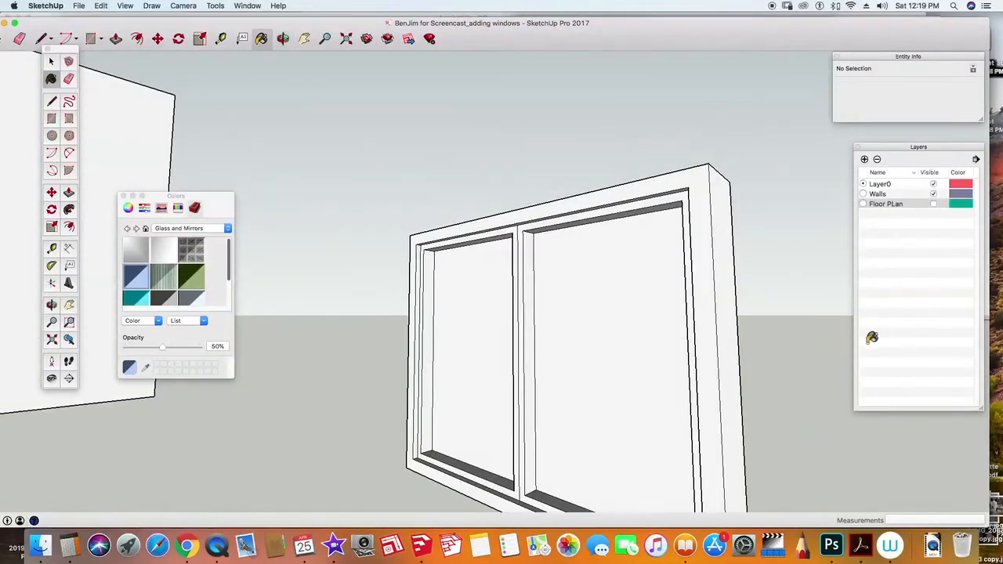
click(483, 314)
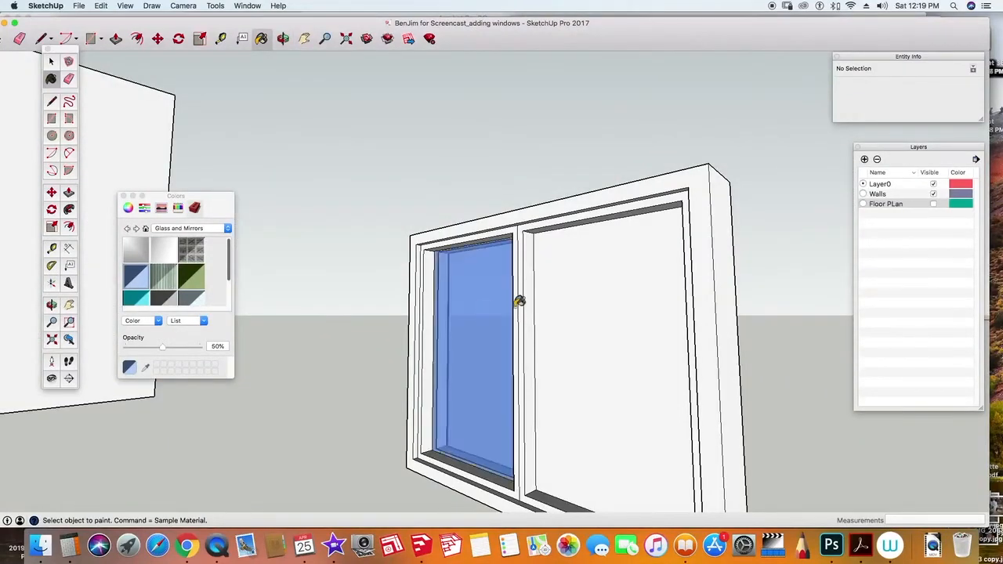
click(593, 309)
mouse_move(712, 342)
middle_down()
mouse_move(768, 330)
mouse_move(280, 459)
mouse_move(66, 424)
middle_up()
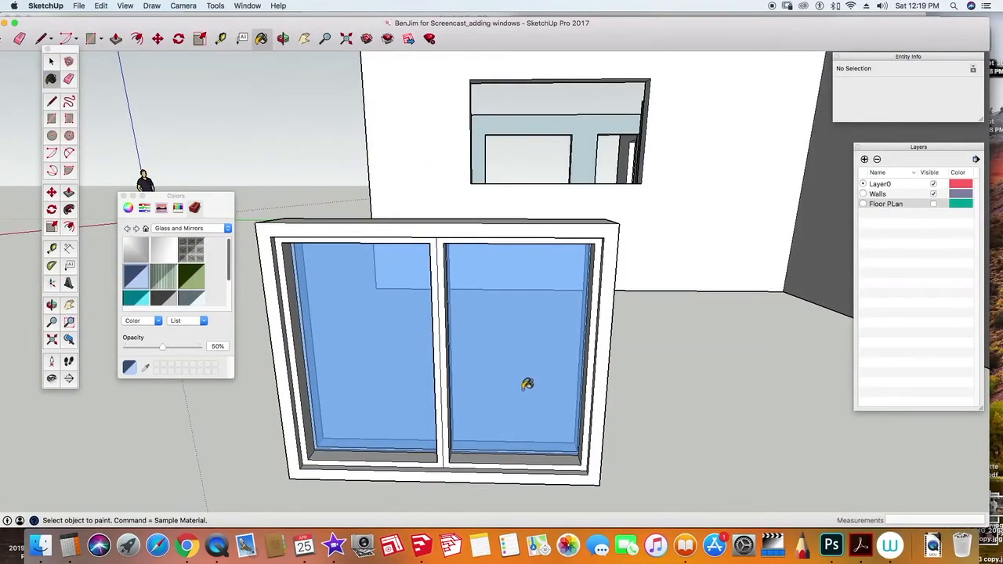
middle_drag(679, 437, 414, 280)
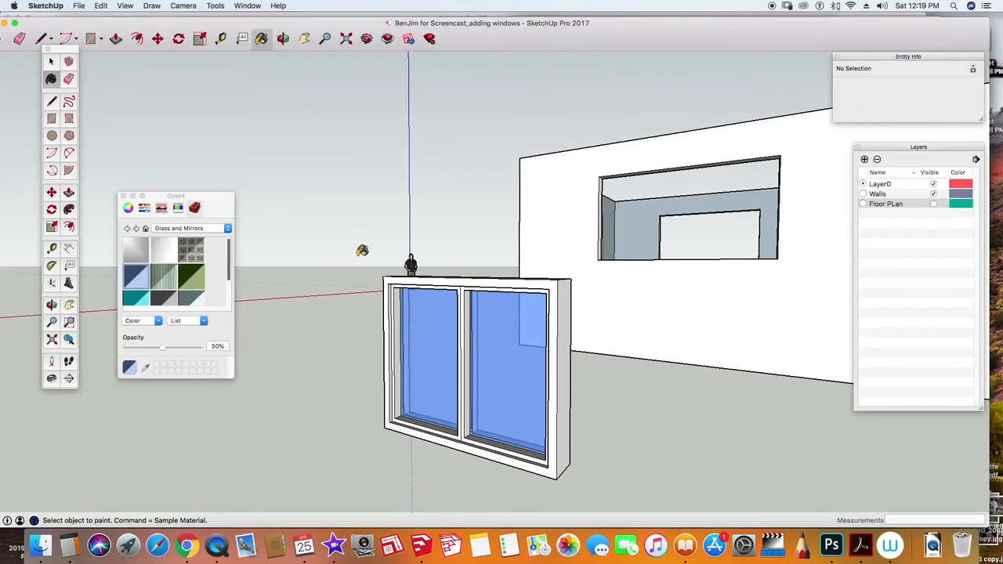
Select all the connected faces and edges of the casement window and make them a group.
click(50, 61)
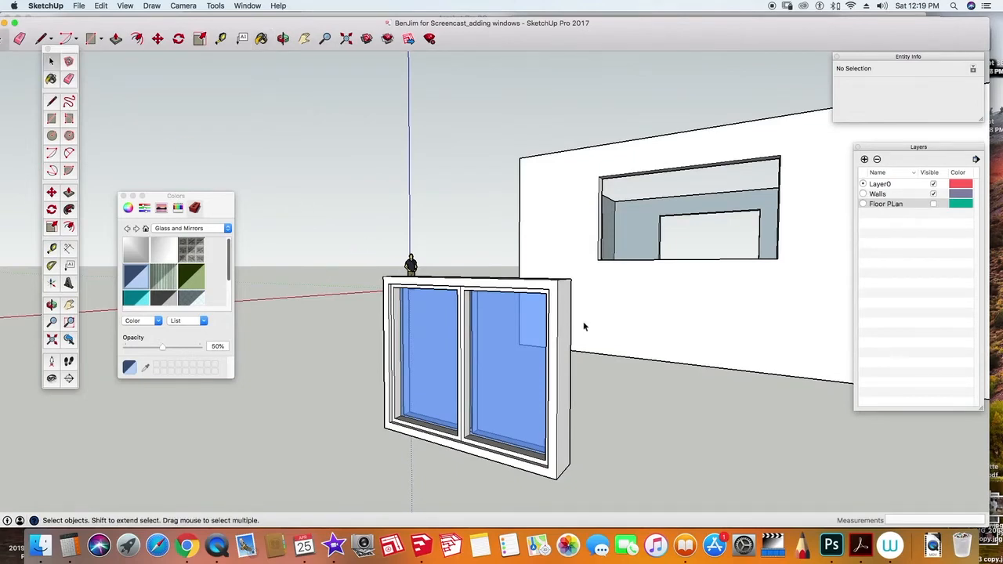
triple_click(551, 355)
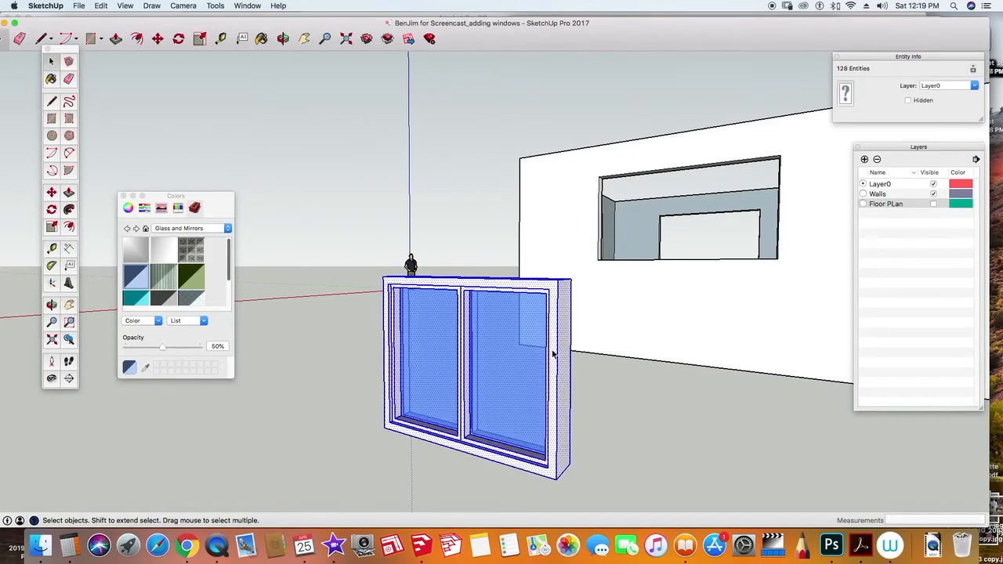
right_click(554, 354)
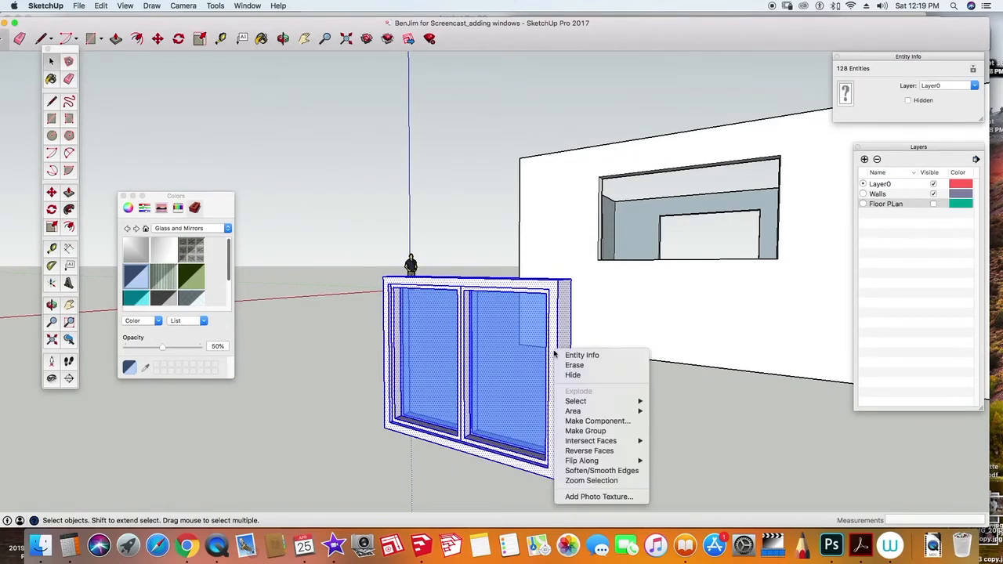
click(603, 431)
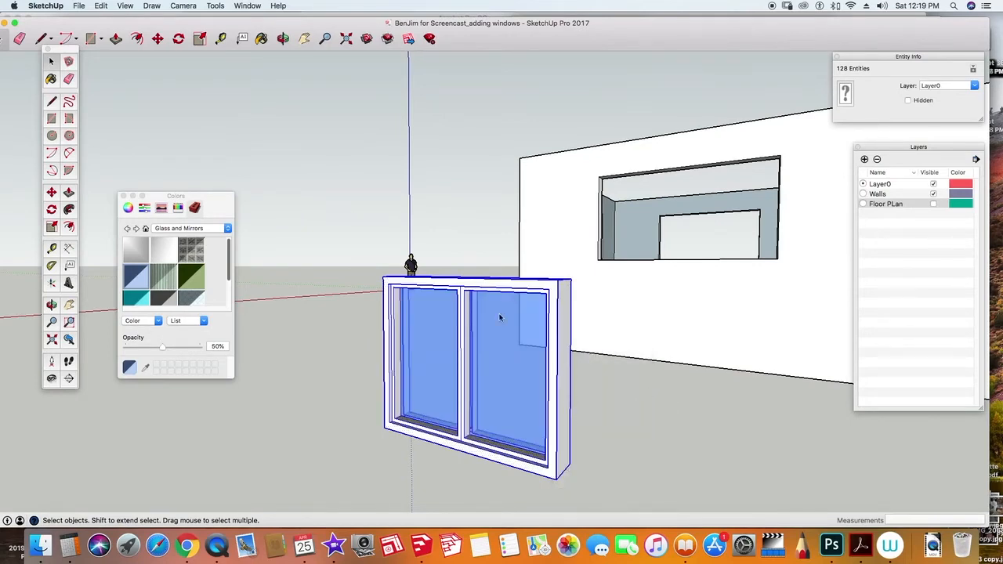
Convert the window group into a component with the definition name Window C and show the model's component library.
scroll(443, 274, up, 3)
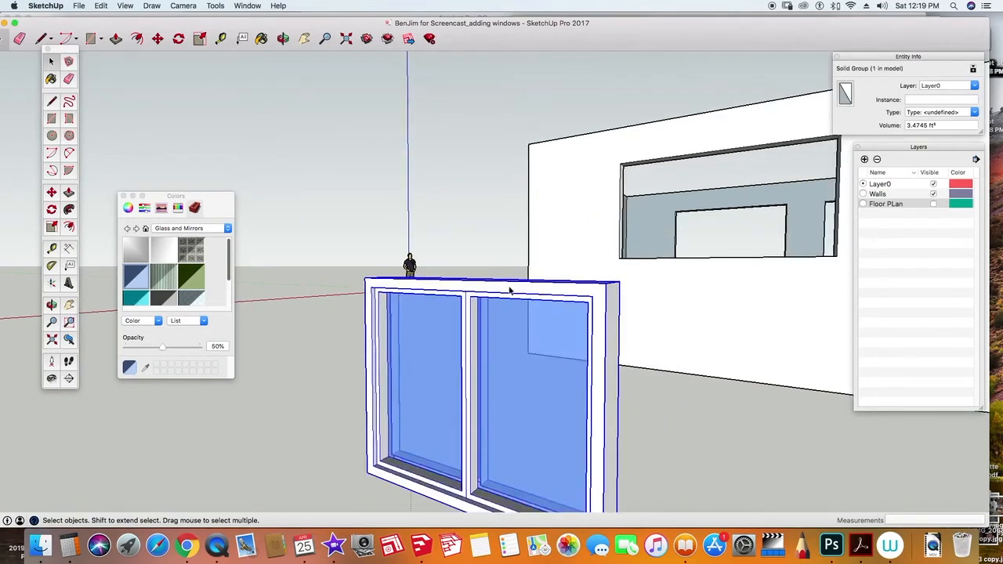
right_click(509, 290)
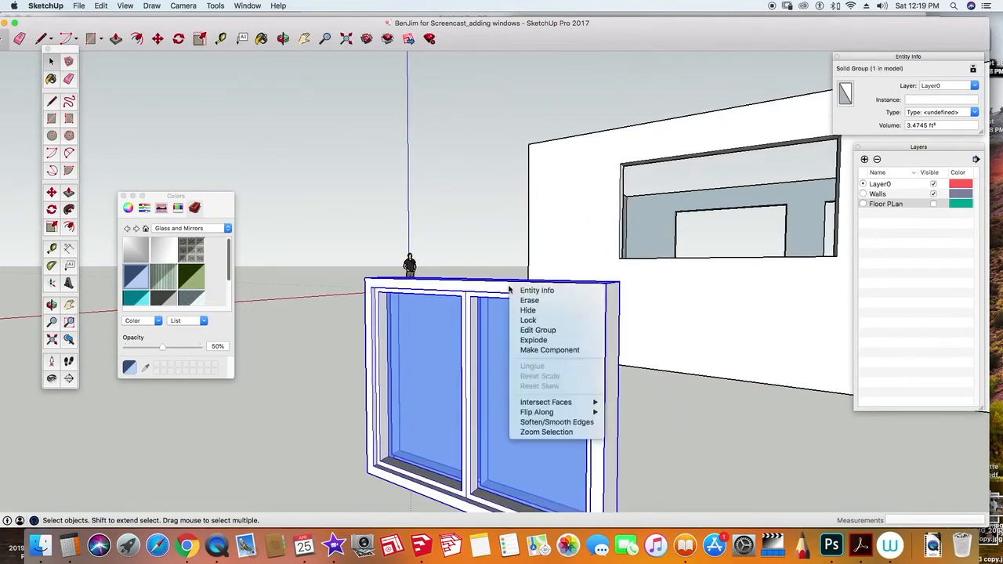
click(557, 351)
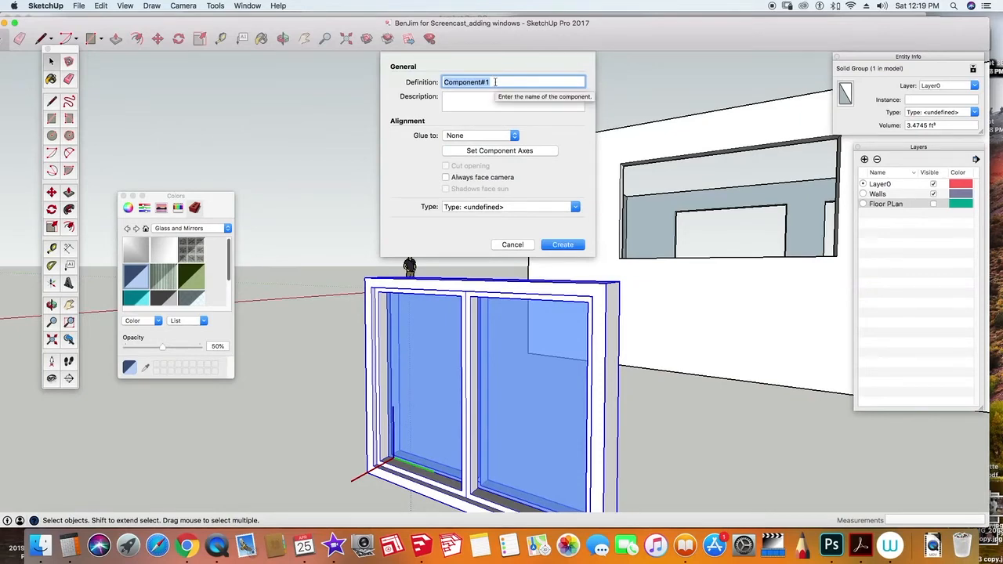
text(Window C)
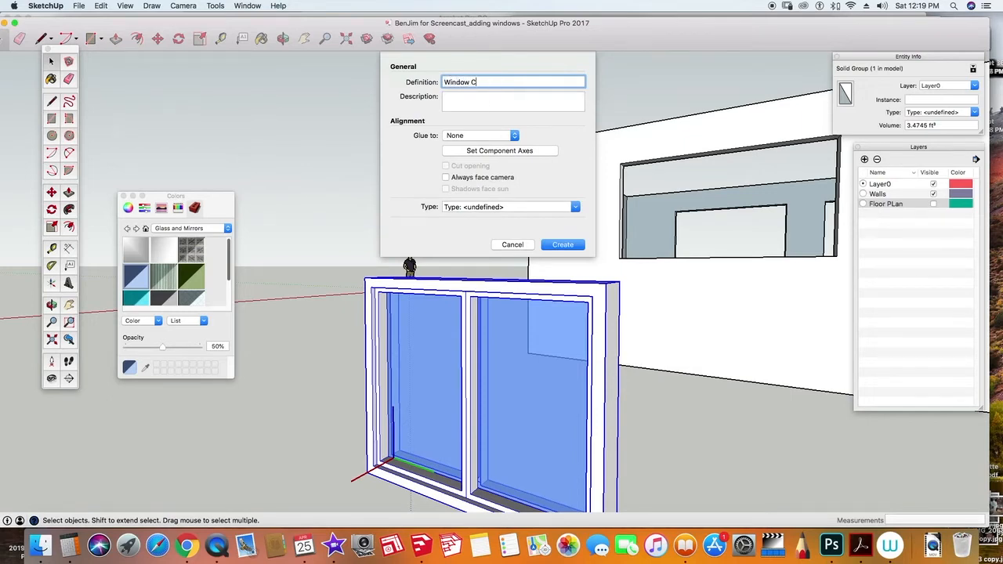
key(Return)
click(247, 5)
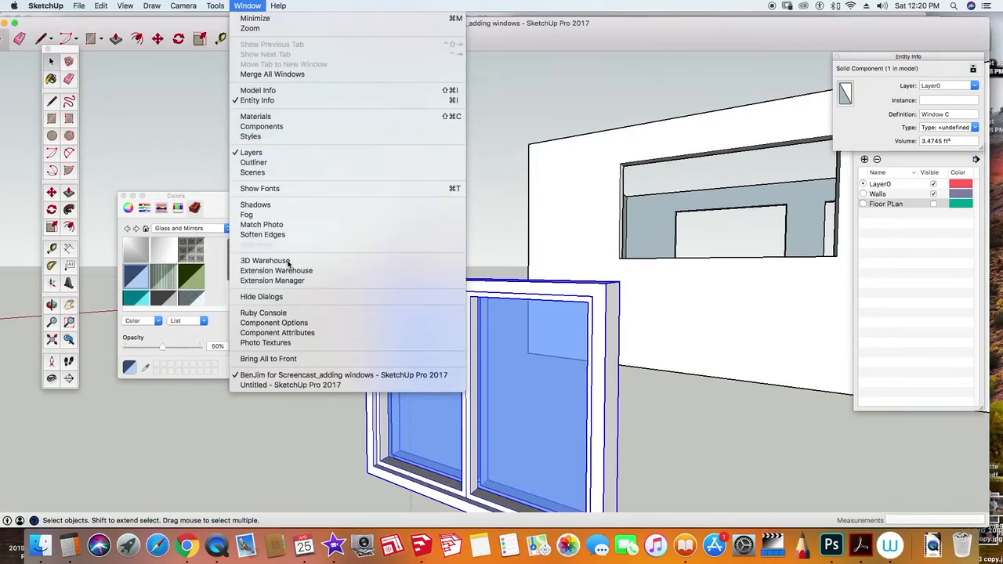
click(329, 335)
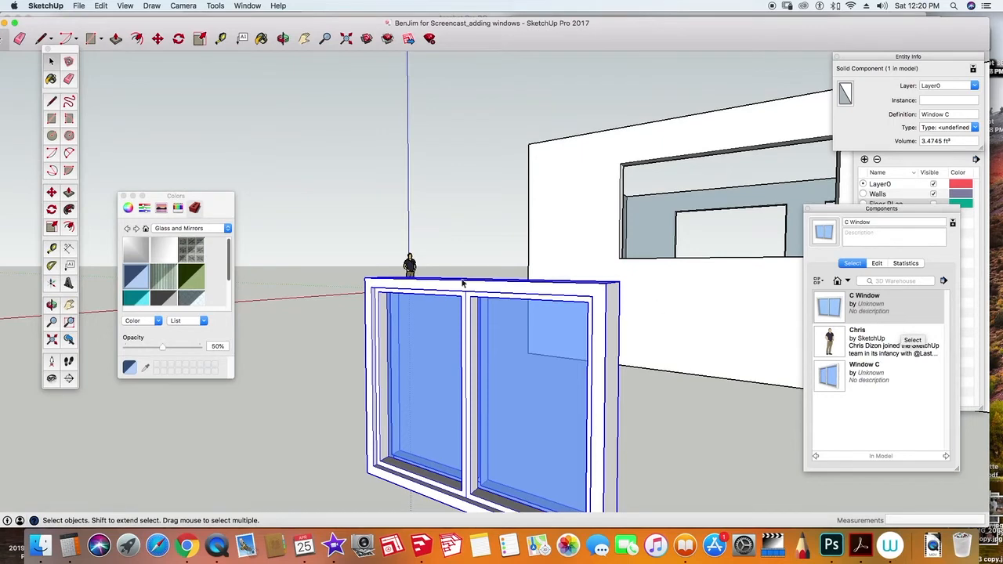
Copy the Window C component about 8'7" to the side of the original, in front of the house.
scroll(638, 360, down, 5)
middle_drag(672, 388, 342, 253)
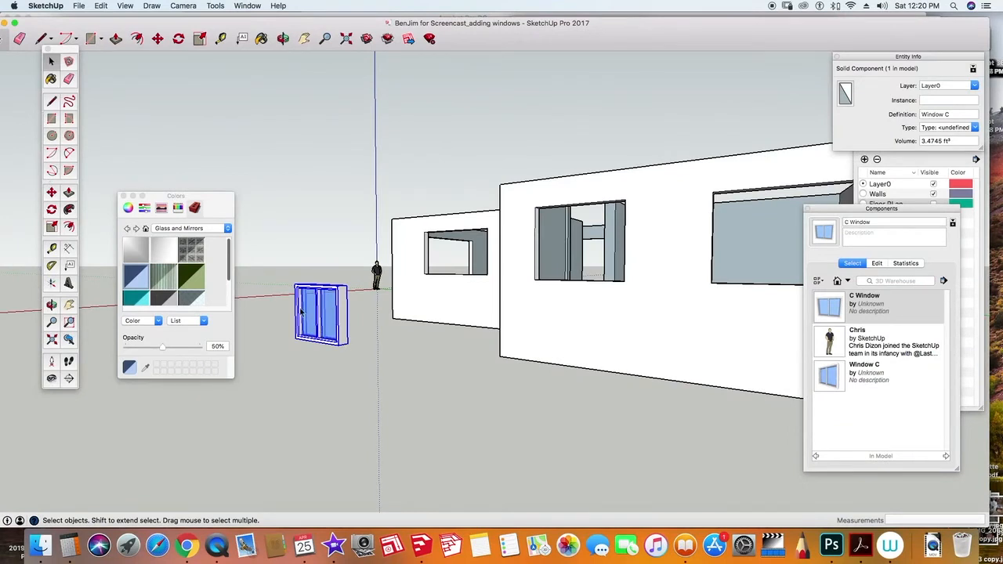
key(m)
key(alt)
click(339, 343)
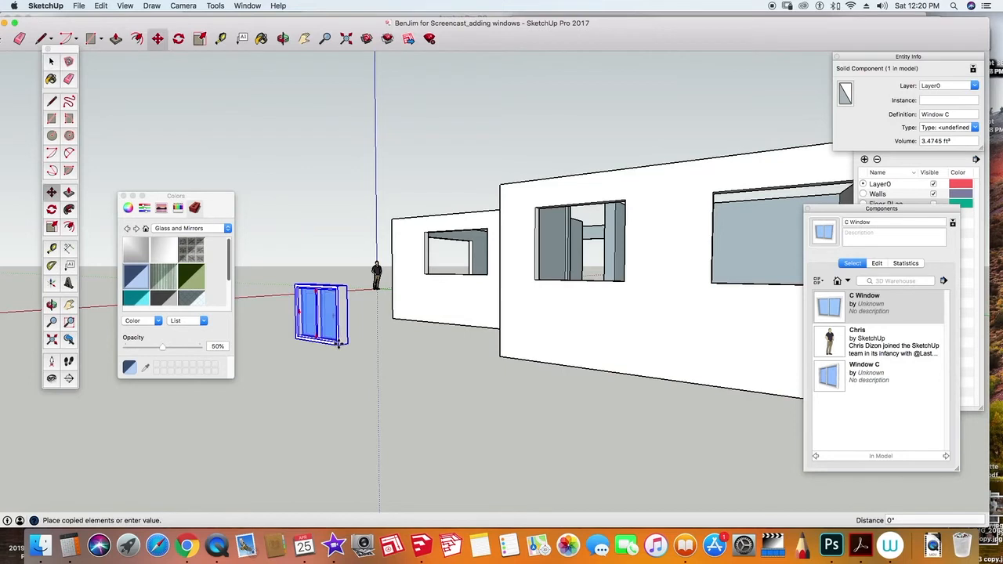
click(431, 366)
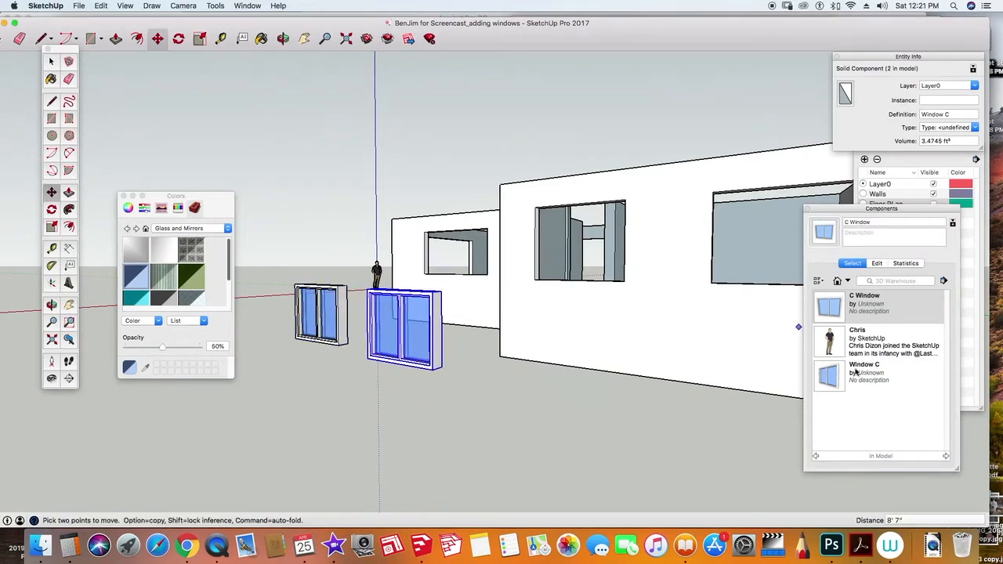
Insert a third Window C from the in-model component library on the ground in line with the other two.
click(830, 378)
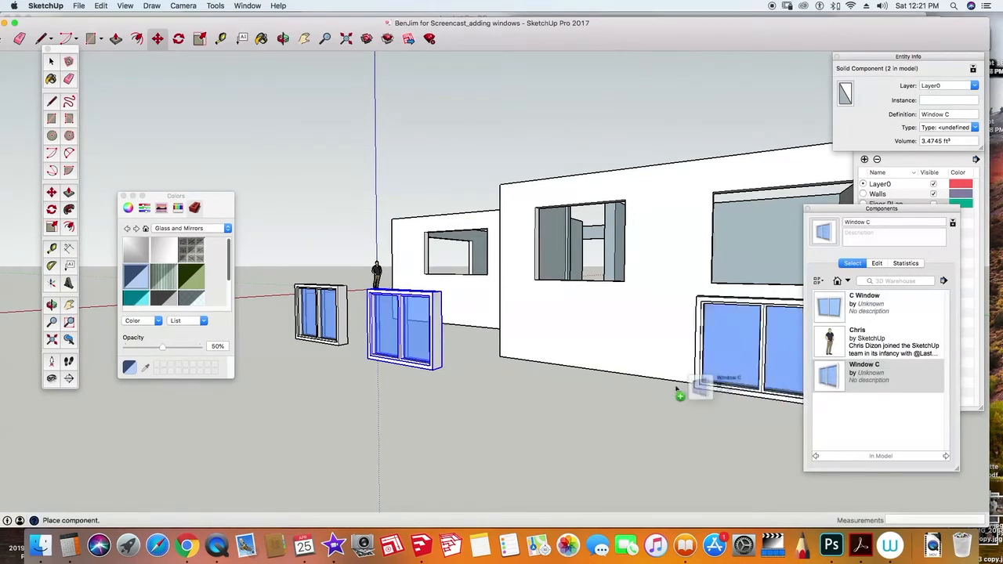
click(484, 406)
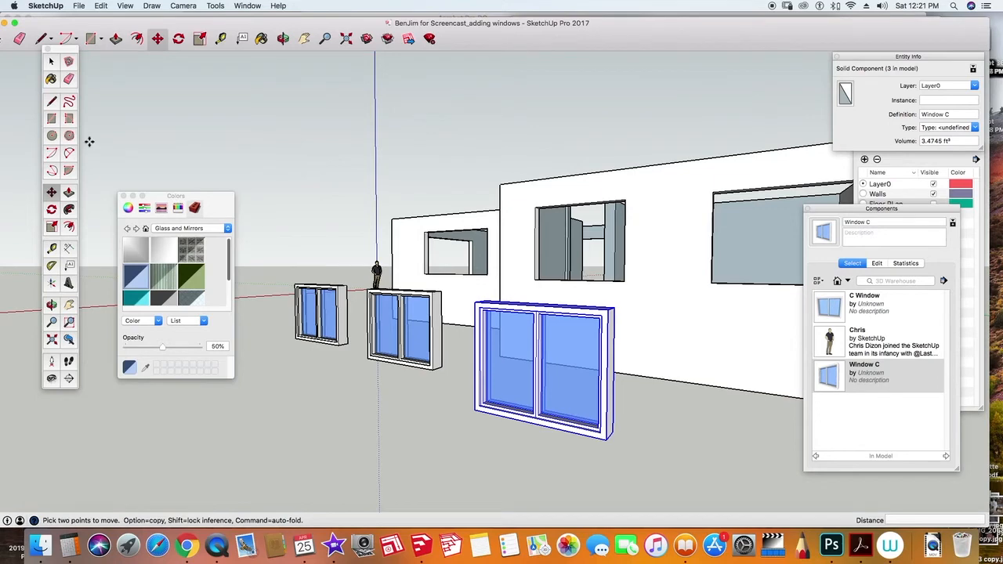
Open the newly inserted Window C component for editing and leave it without changing its geometry.
click(51, 61)
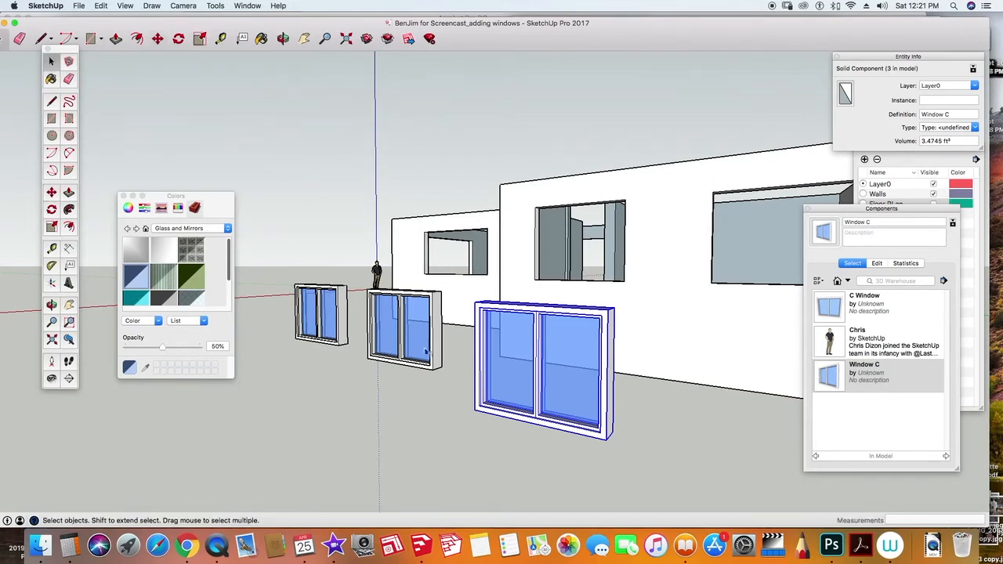
double_click(499, 370)
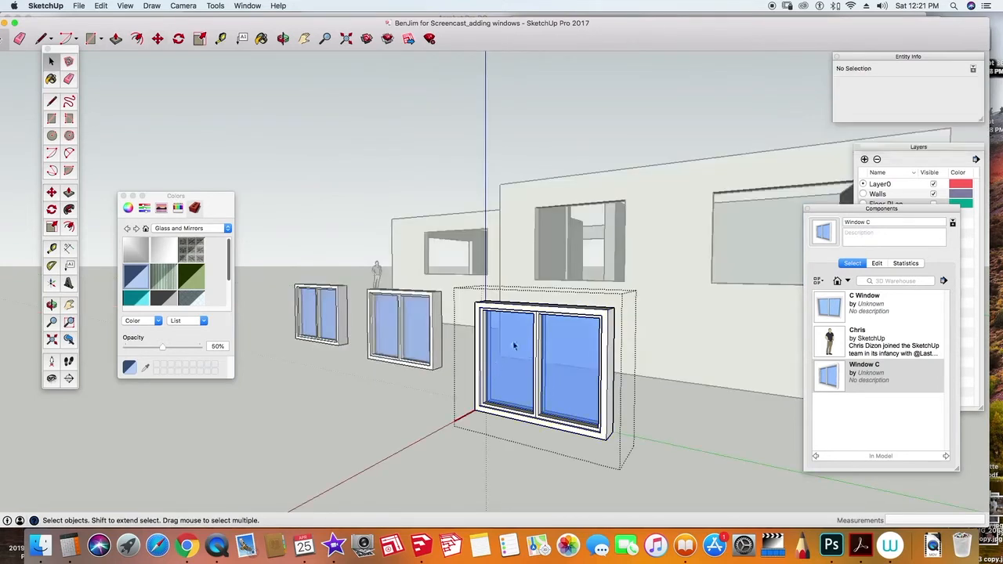
scroll(507, 344, down, 2)
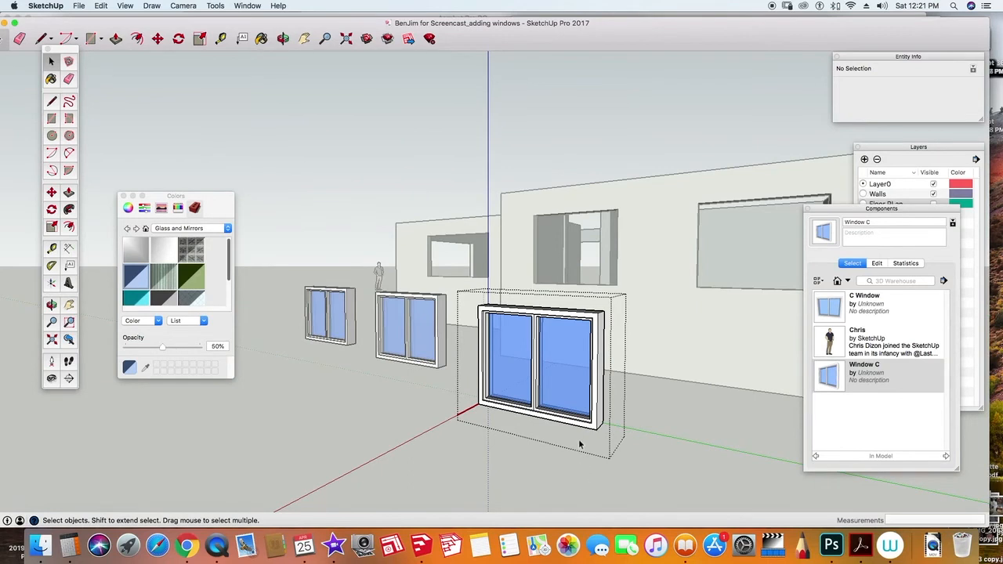
click(685, 410)
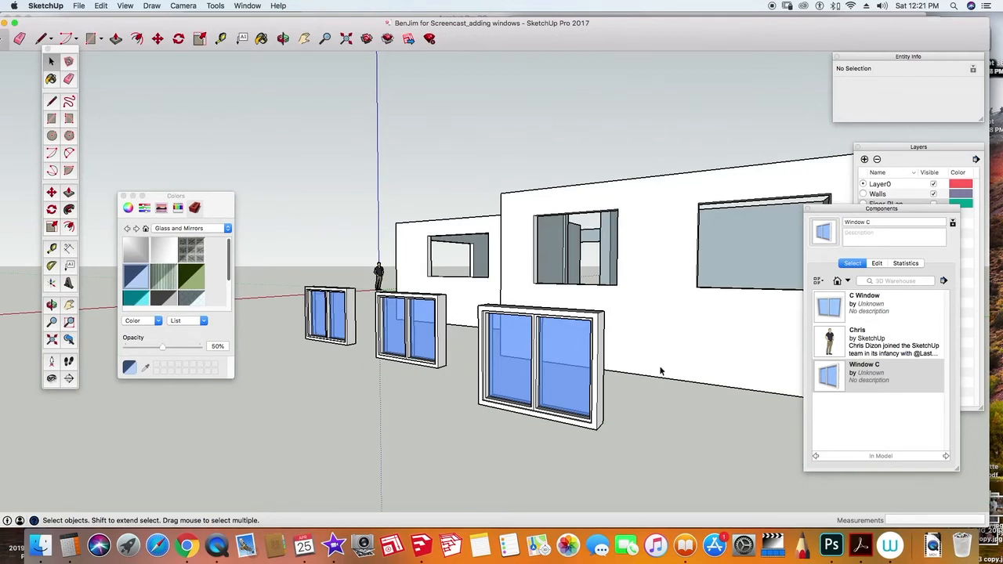
Move the nearest Window C by its lower corner about 3'9", up toward the middle opening in the house wall.
scroll(660, 371, down, 2)
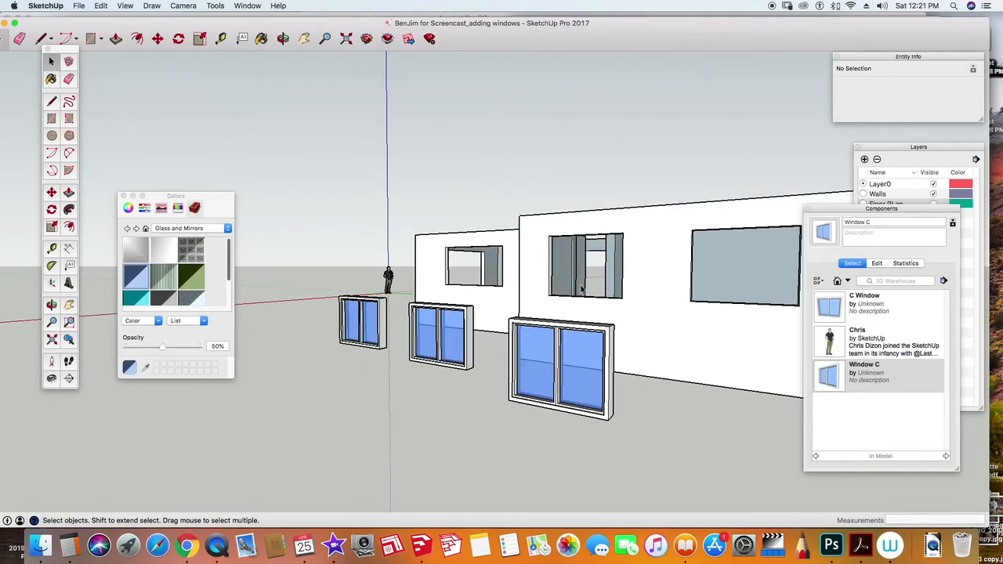
scroll(666, 402, up, 5)
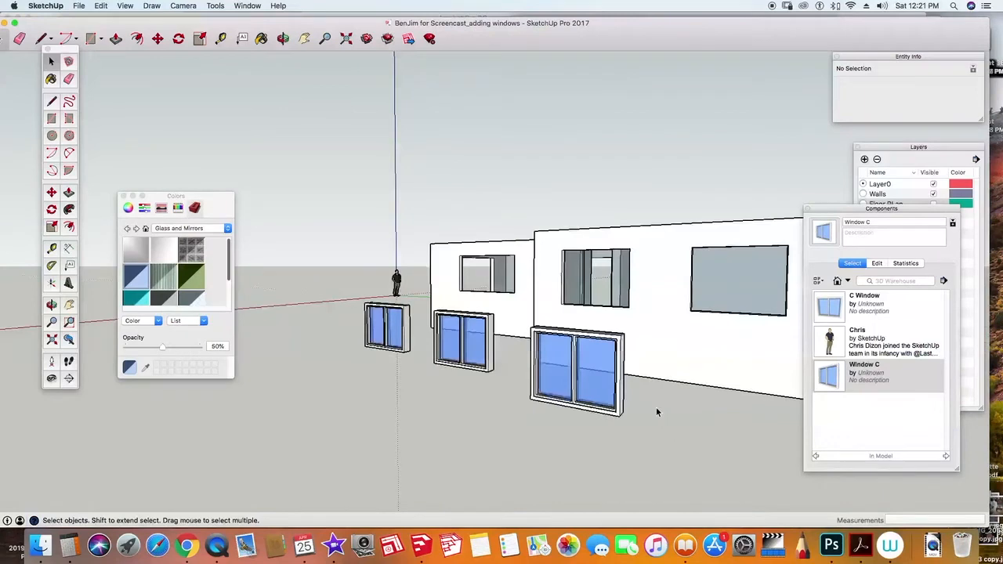
middle_drag(654, 408, 530, 349)
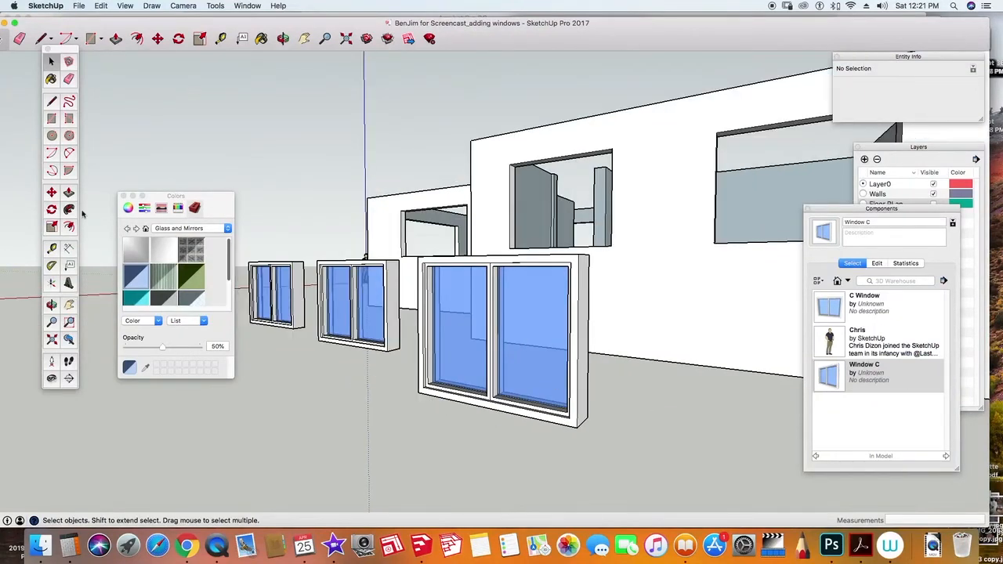
click(51, 192)
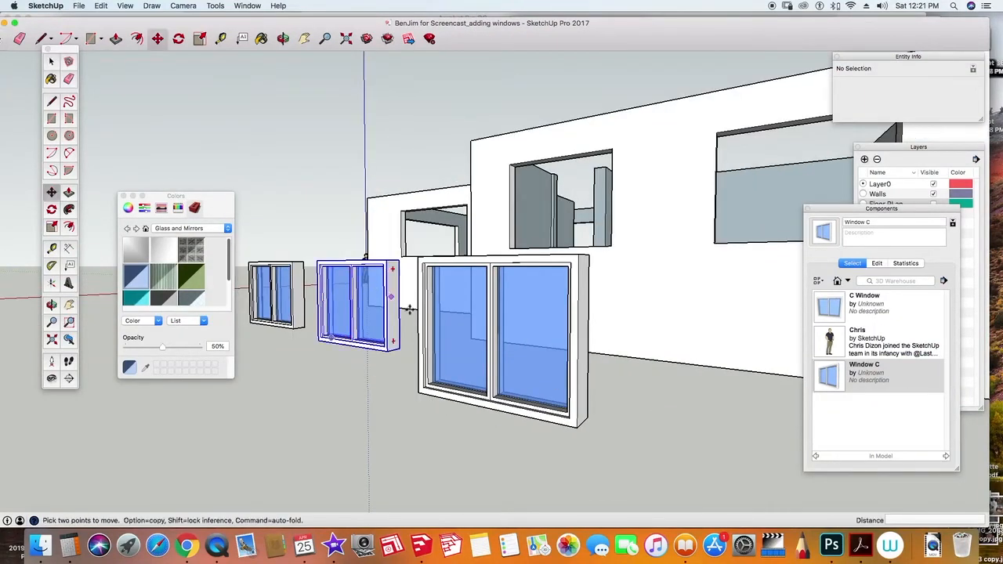
click(576, 429)
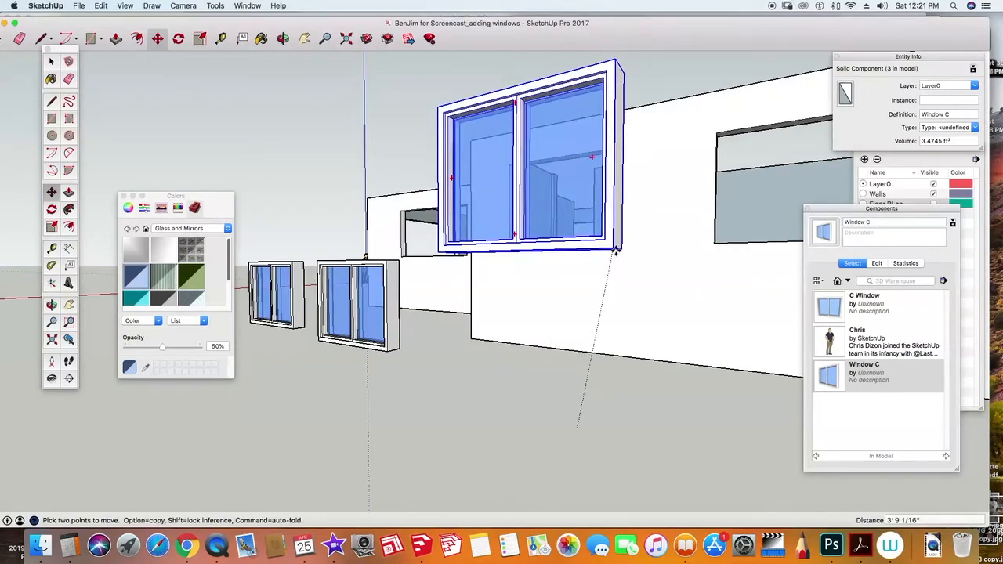
Reposition the window about 7'5" so that it sits at the outside face of the wall, over the opening.
scroll(653, 278, up, 1)
middle_click(653, 278)
right_click(654, 276)
middle_drag(460, 347, 499, 301)
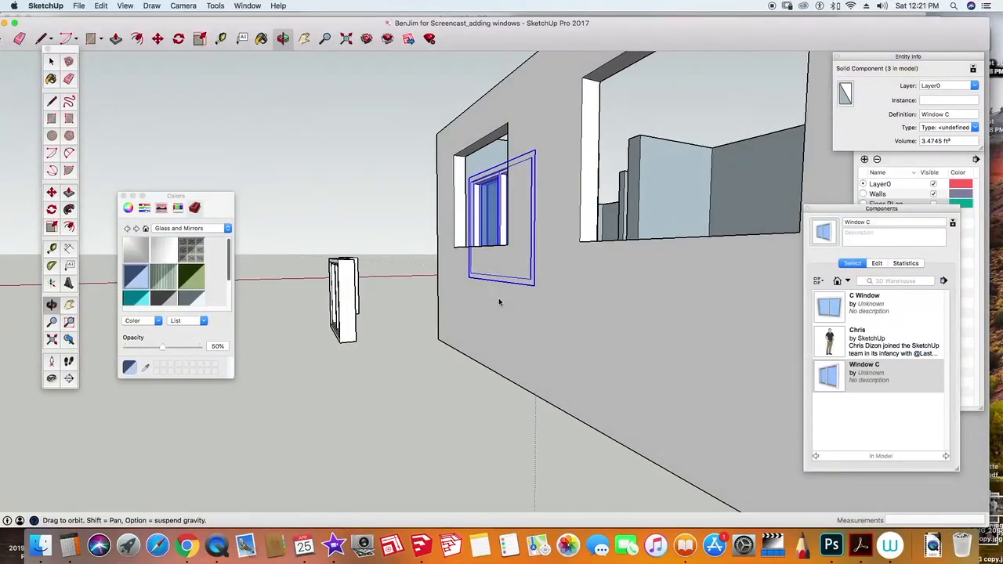
key(m)
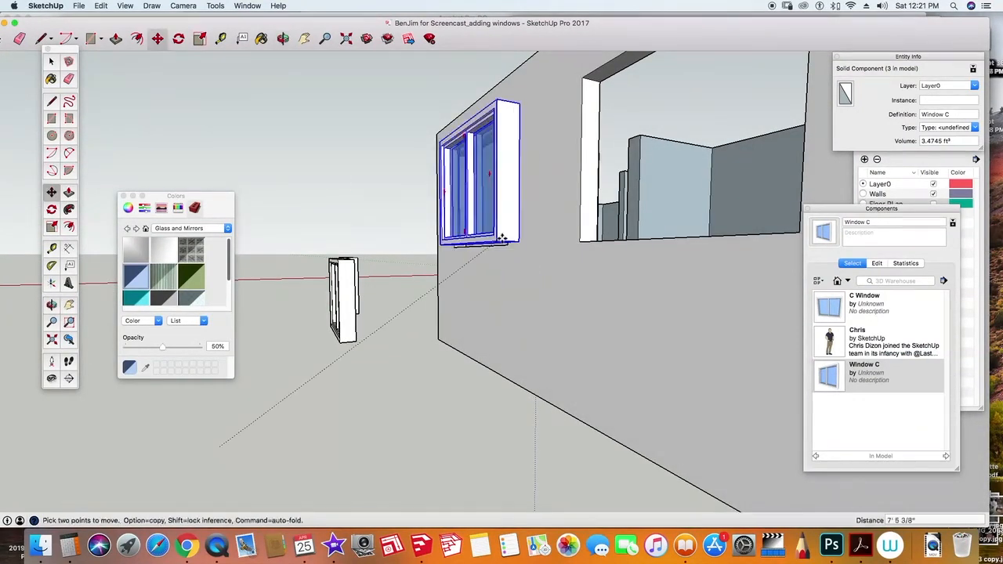
click(498, 243)
Align the window's lower corner with the opening's lower outside corner so the window fills the opening flush with the wall.
scroll(531, 259, down, 3)
middle_drag(530, 260, 549, 288)
click(550, 286)
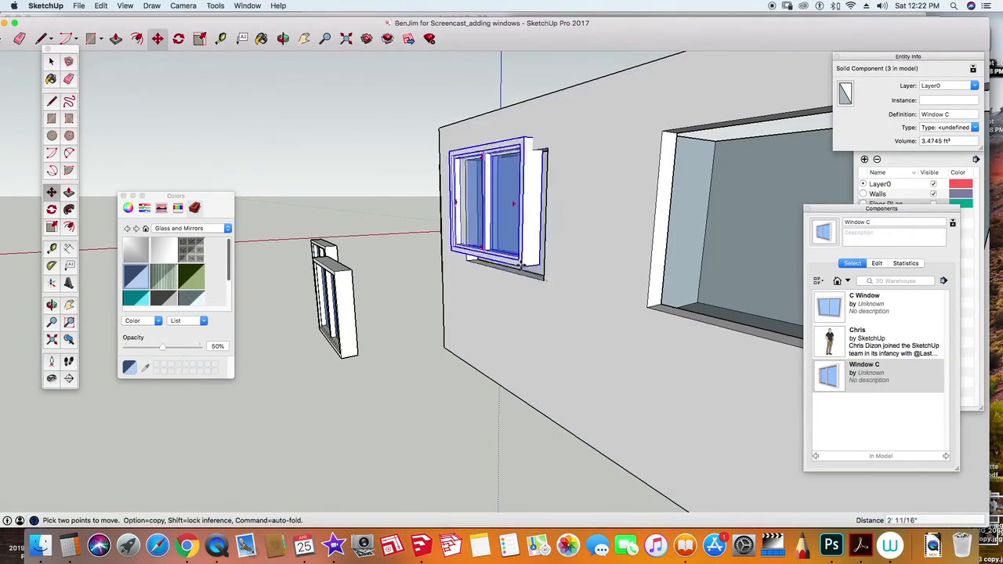
scroll(544, 277, up, 3)
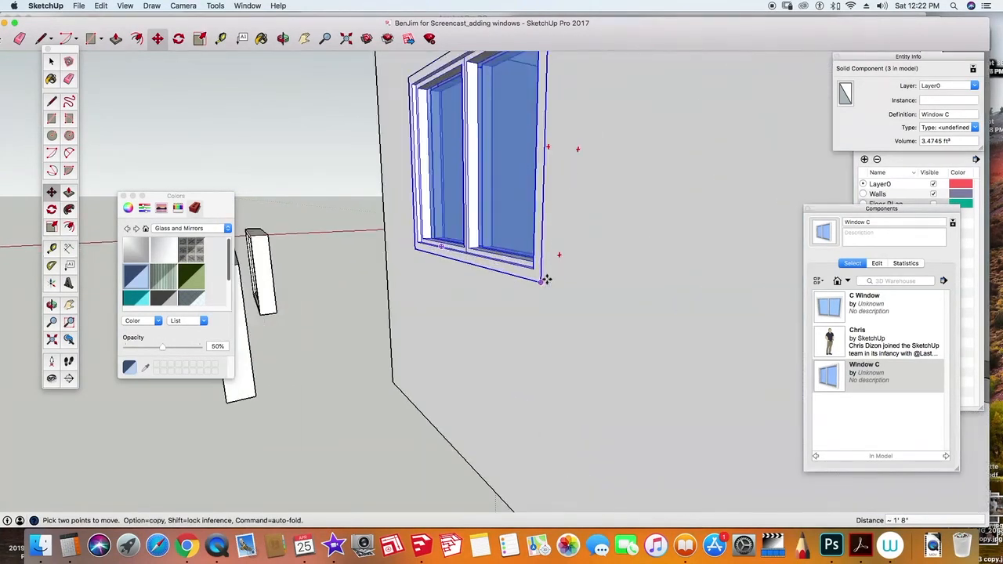
Move the window 1" outward along the red axis so its frame projects from the wall's outside face.
click(539, 281)
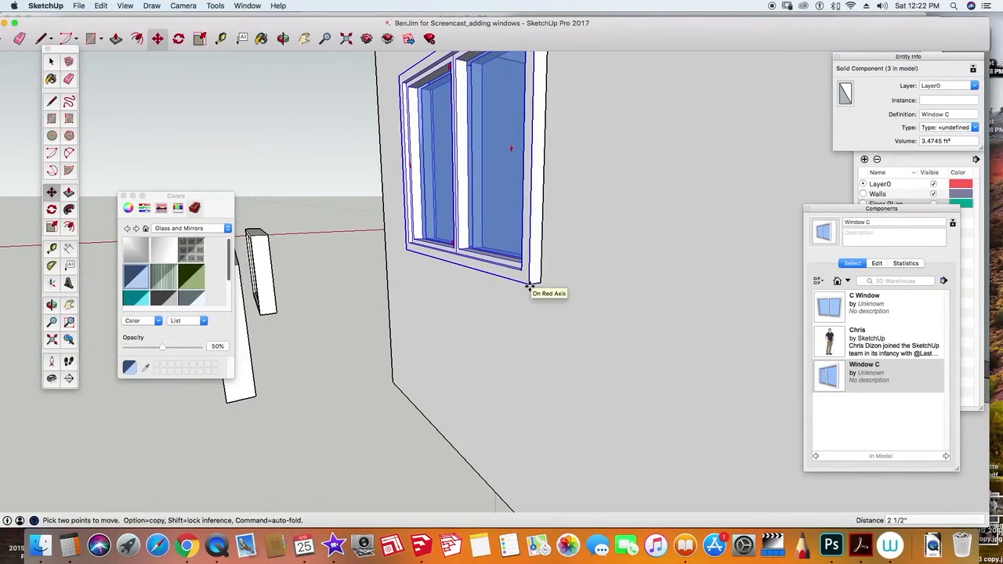
text(1)
key(Return)
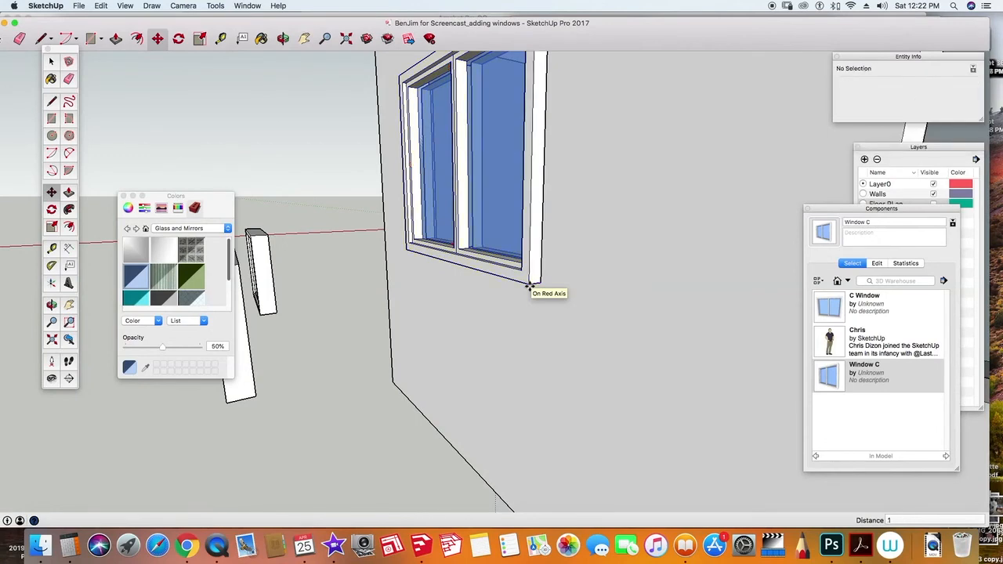
key(Return)
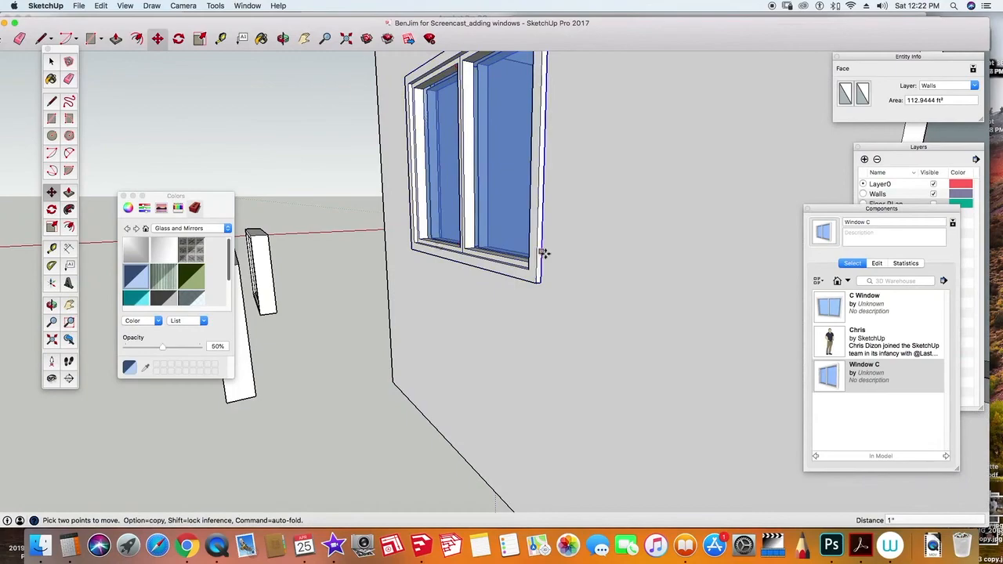
Examine how the installed window sits against the wall from inside the room.
middle_drag(596, 286, 313, 329)
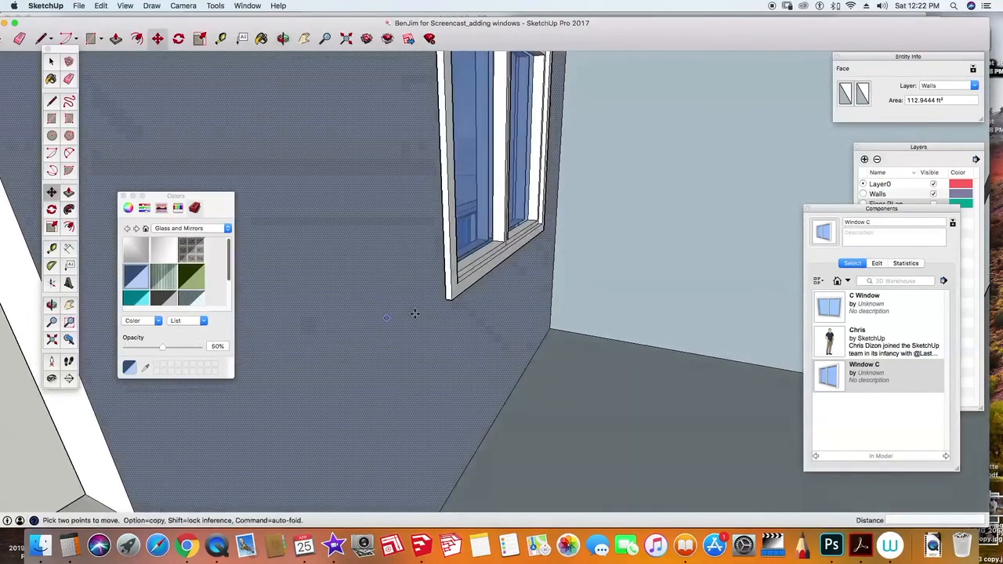
middle_drag(598, 293, 535, 306)
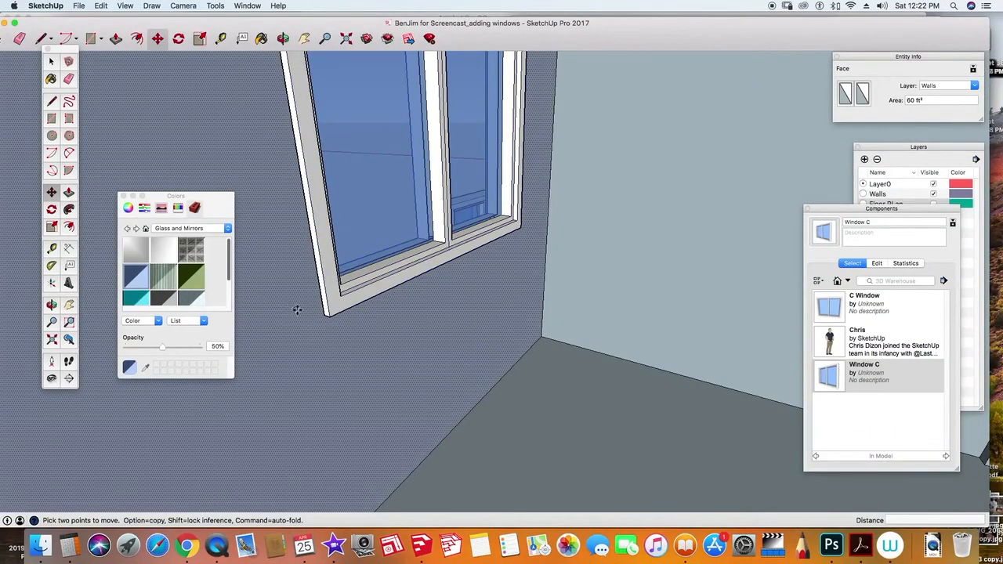
scroll(326, 304, down, 1)
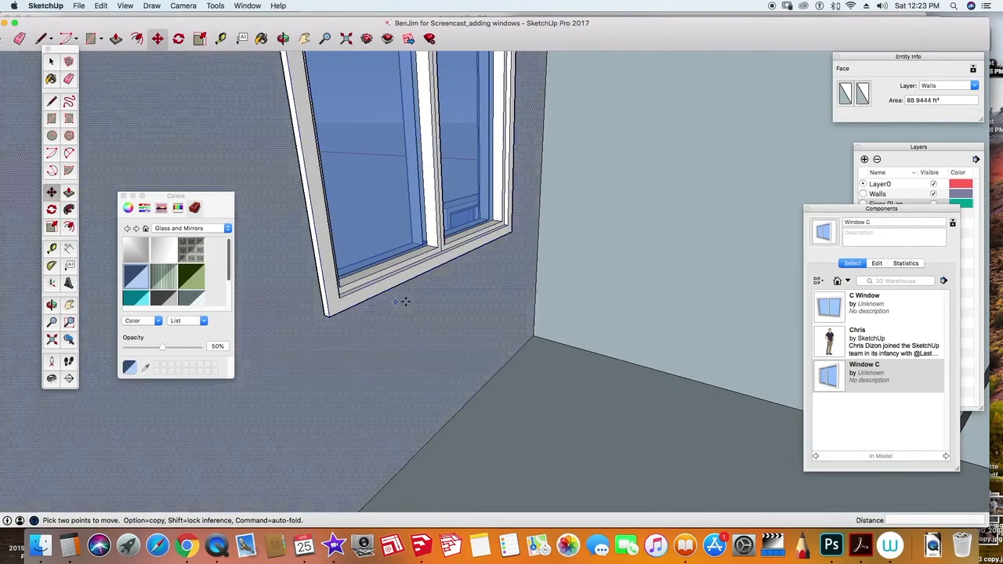
scroll(528, 330, up, 2)
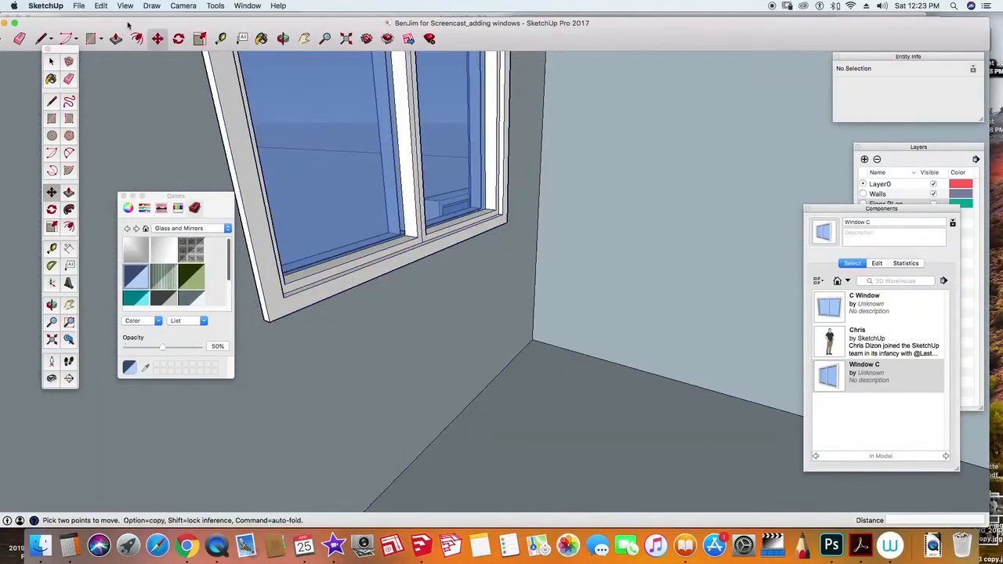
Copy the installed Window C into the neighbouring empty opening of the same wall, matching its lower corner to the opening's lower outside corner.
key(space)
middle_drag(264, 340, 696, 296)
scroll(525, 362, down, 6)
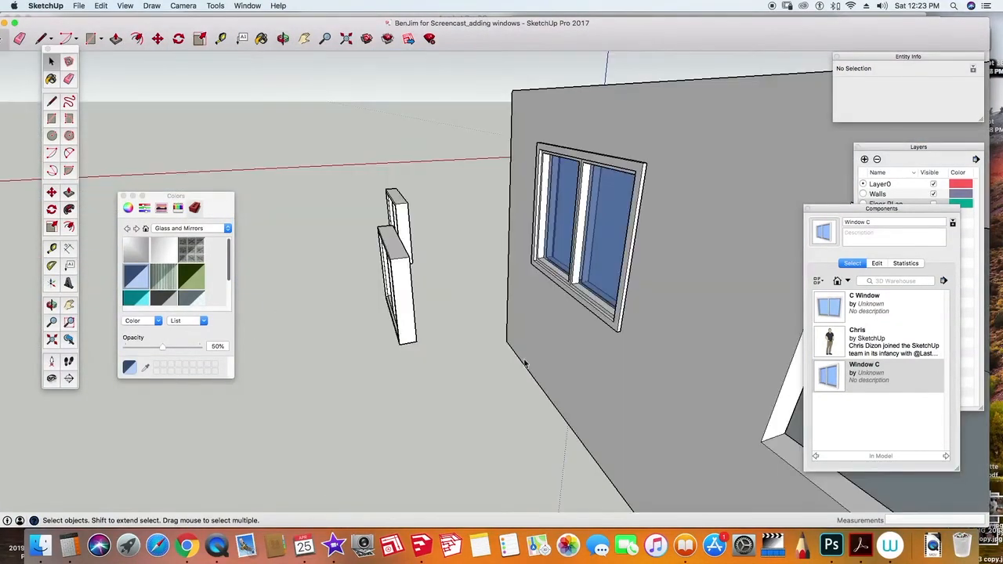
middle_drag(378, 394, 321, 371)
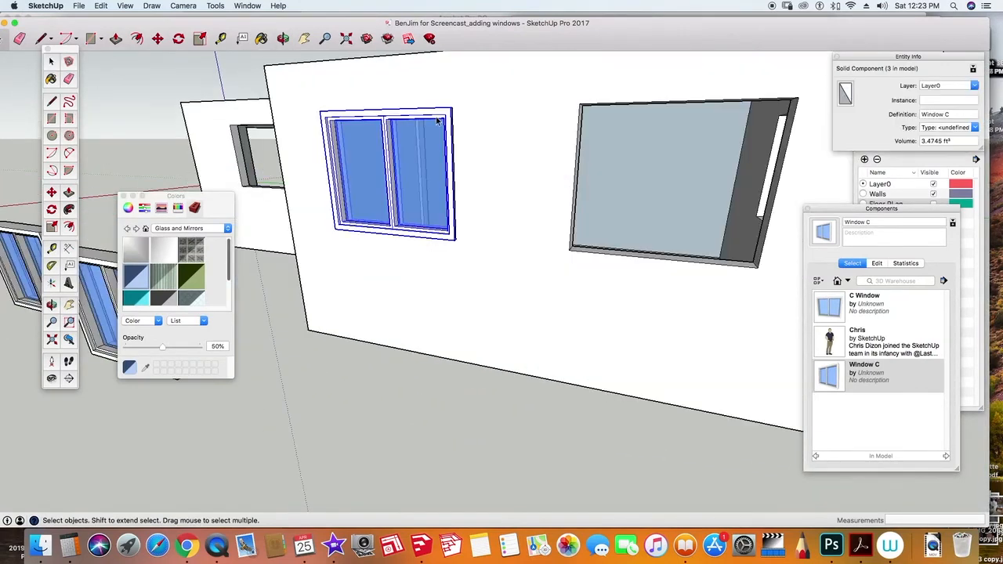
key(m)
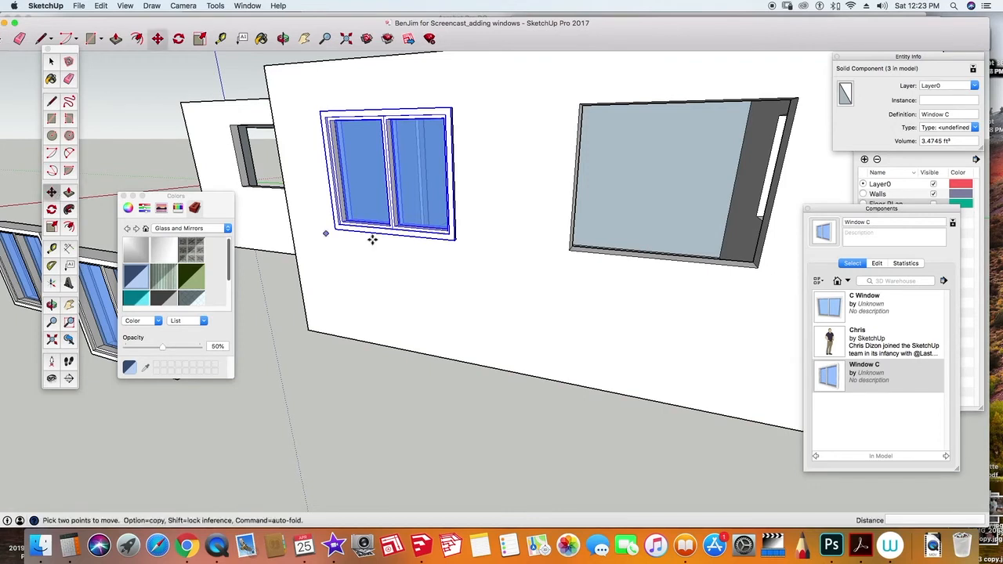
click(454, 243)
key(alt)
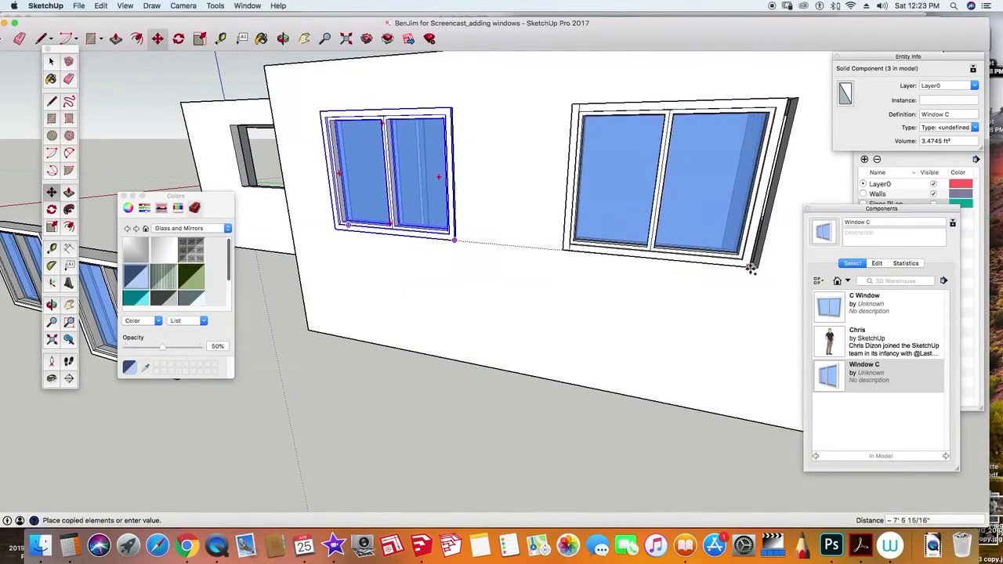
click(757, 269)
Move the copied window 1" outward so its frame projects from the wall's outside face.
middle_drag(713, 303, 576, 315)
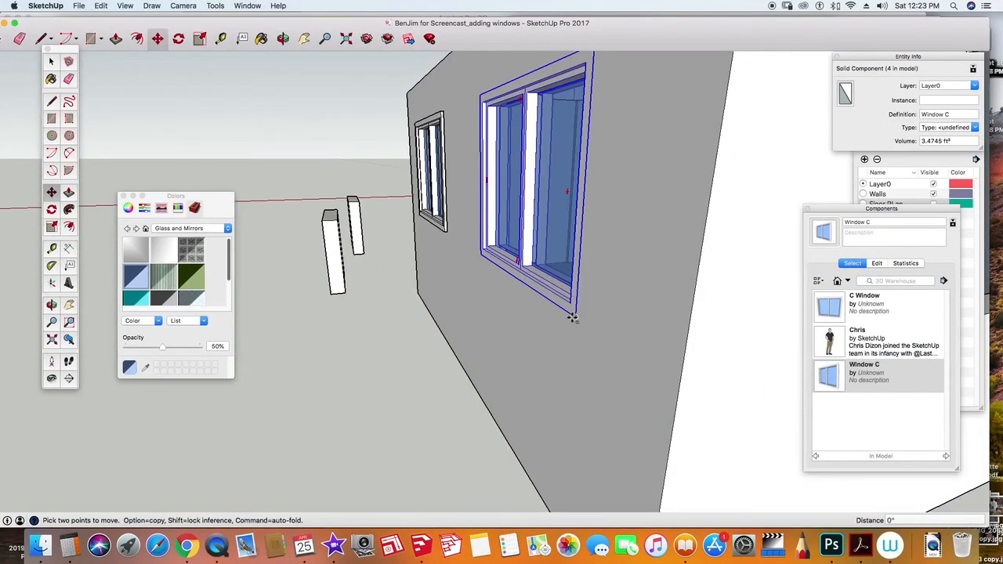
click(575, 316)
click(569, 317)
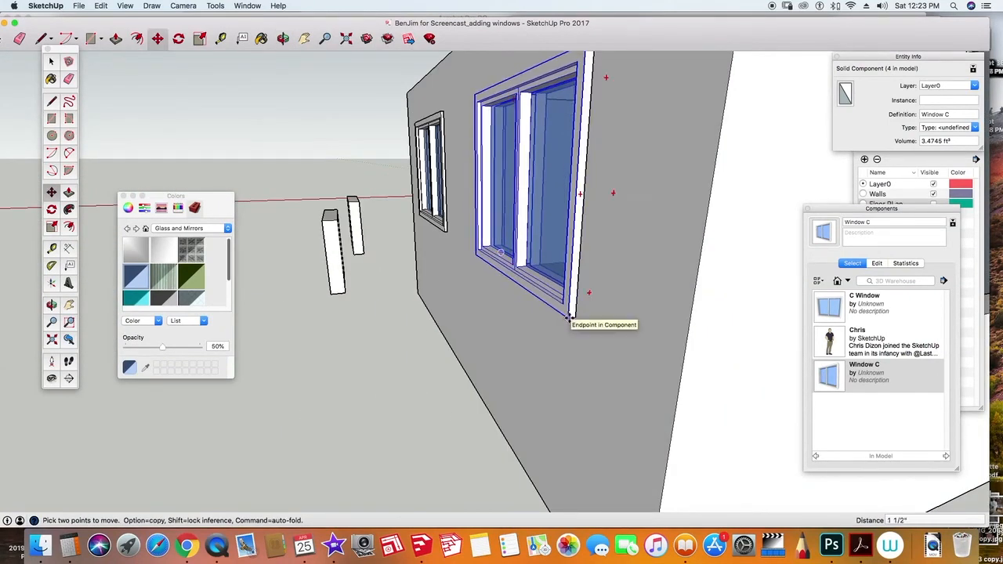
key(Return)
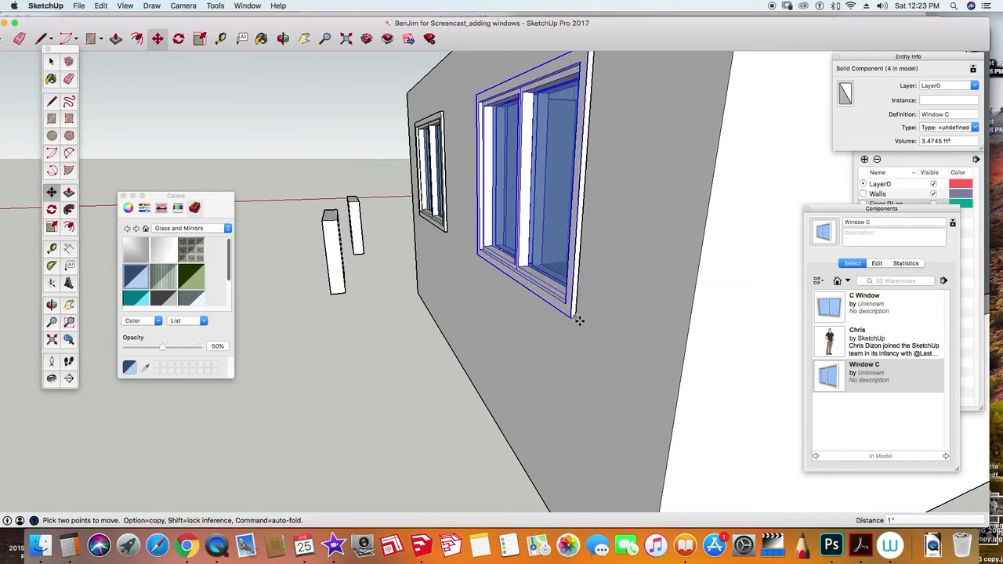
Examine the empty window openings in the remaining exterior walls from around the house.
middle_drag(347, 313, 131, 313)
middle_drag(431, 358, 262, 329)
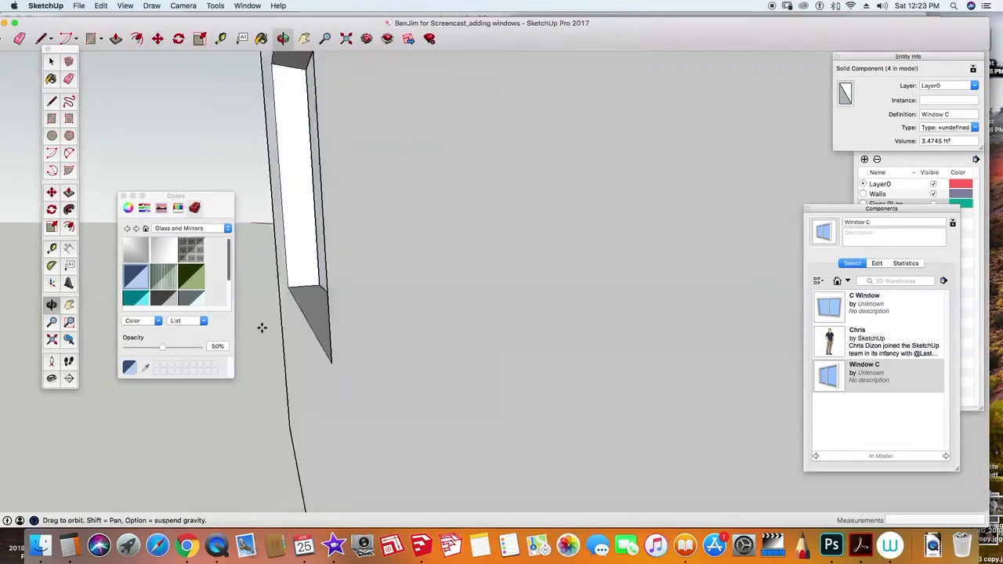
middle_drag(384, 287, 325, 261)
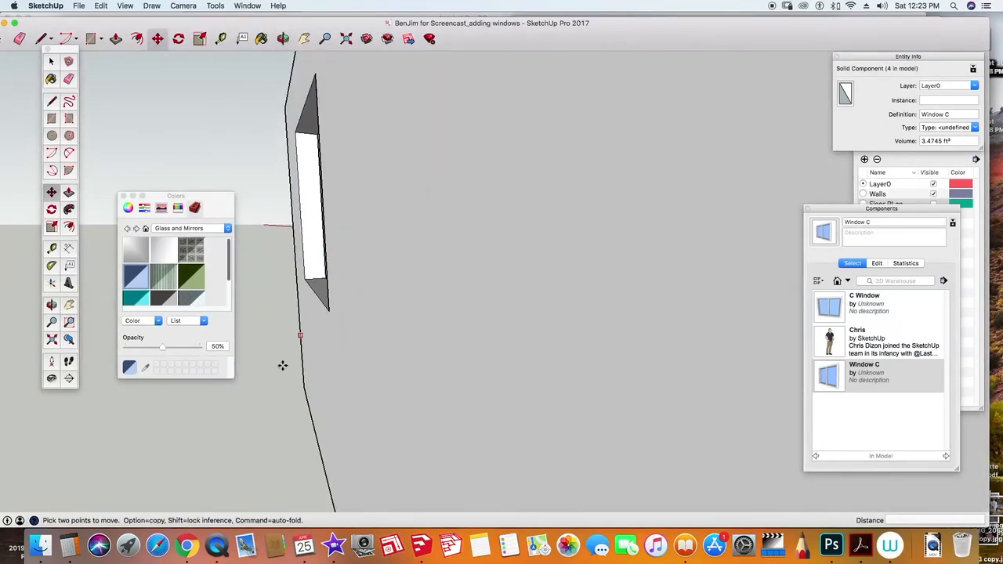
click(280, 370)
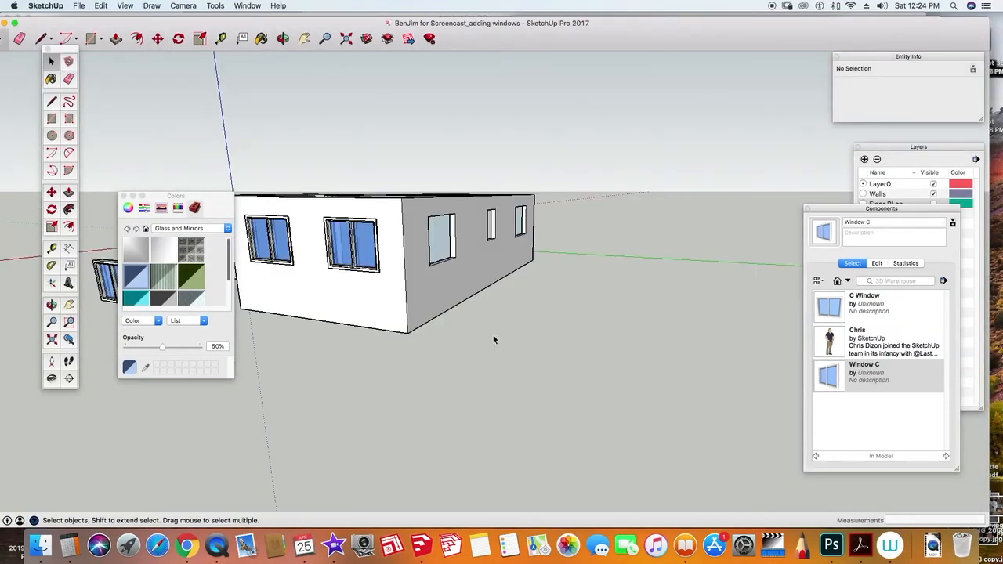
middle_drag(494, 333, 398, 354)
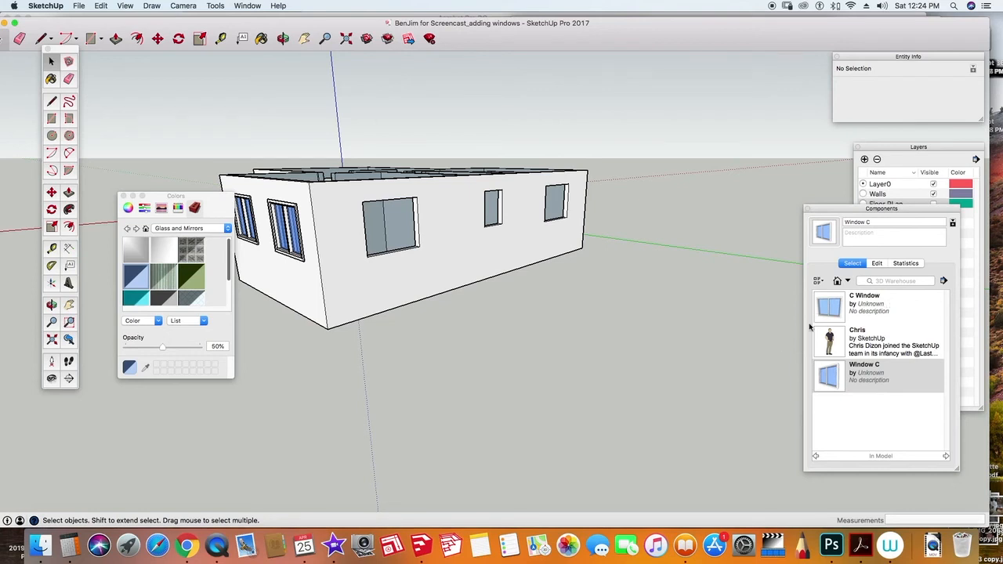
middle_drag(433, 273, 460, 287)
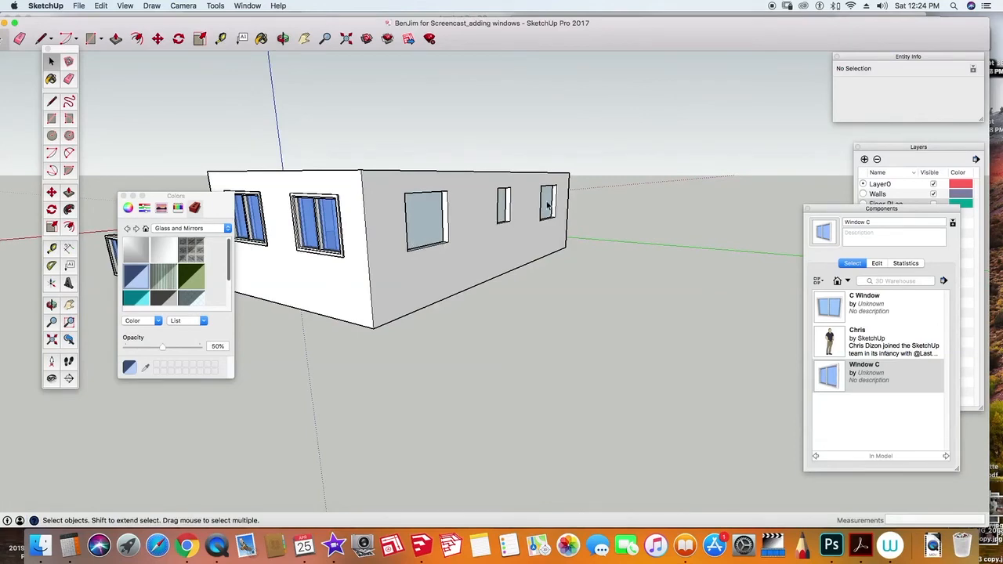
middle_drag(570, 238, 212, 353)
middle_drag(690, 267, 809, 225)
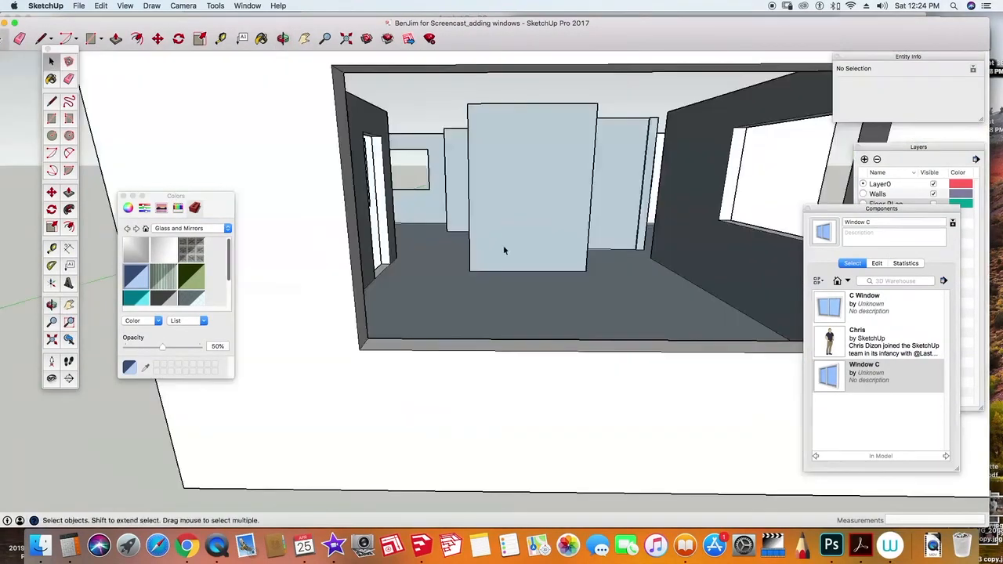
scroll(498, 245, down, 6)
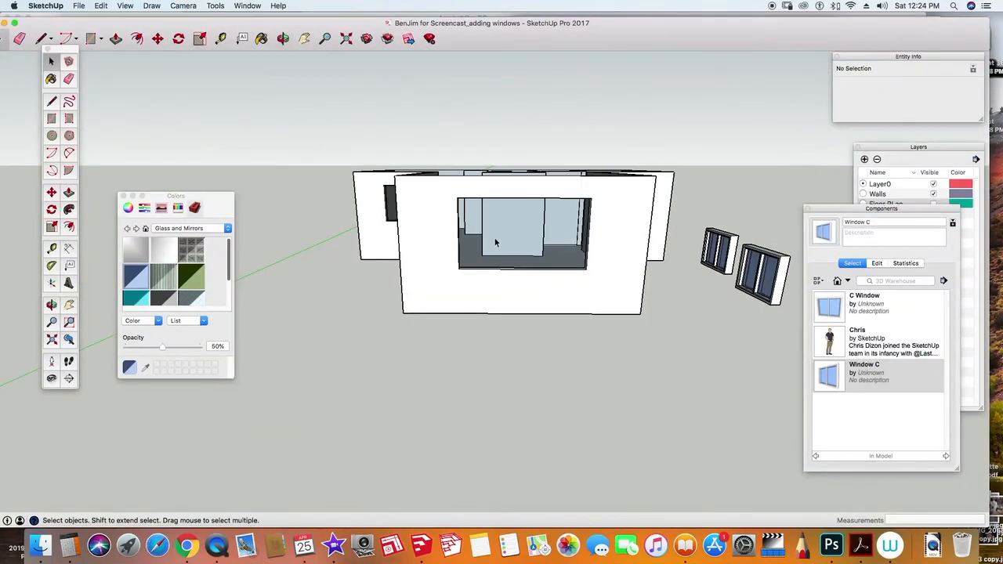
middle_drag(429, 242, 486, 188)
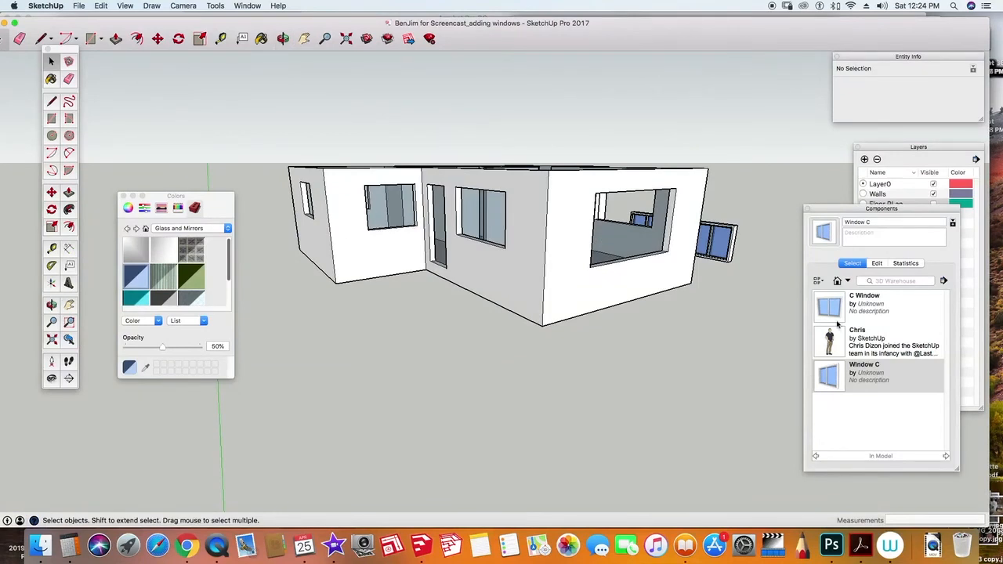
Insert a C Window component outside the house's recessed corner and rotate it 90 degrees, parallel to the wall beside the door.
click(829, 308)
click(396, 301)
middle_drag(394, 260, 561, 430)
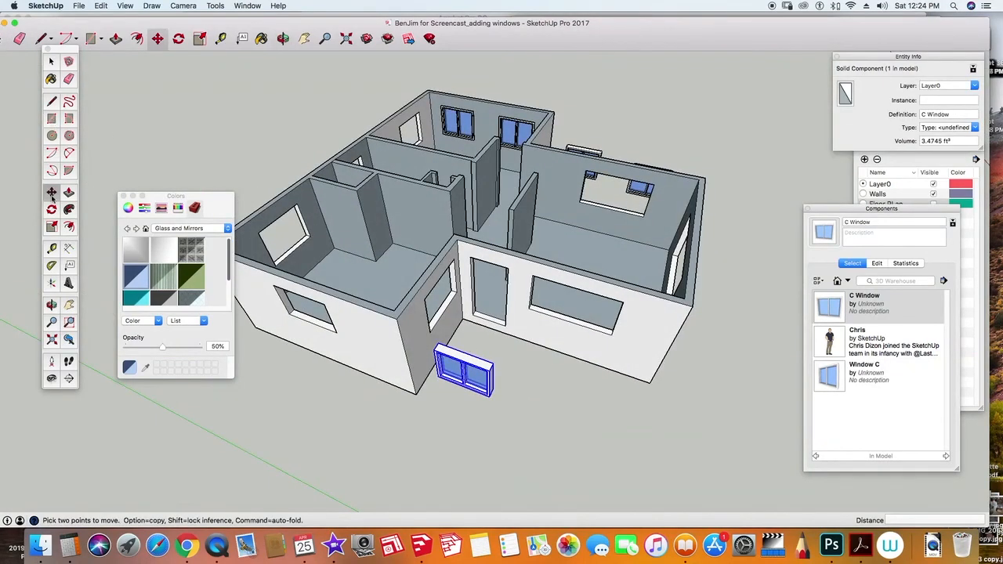
key(q)
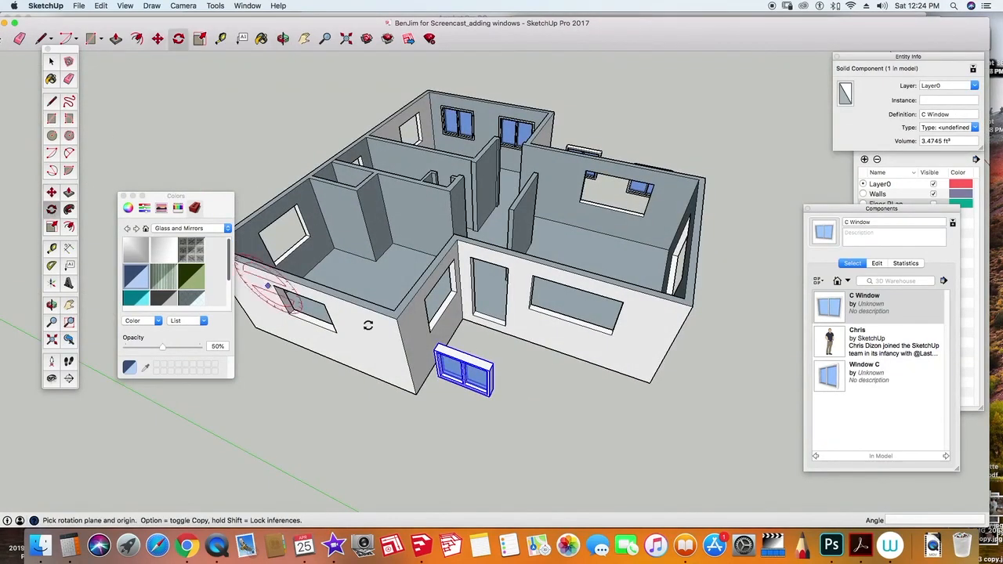
click(464, 355)
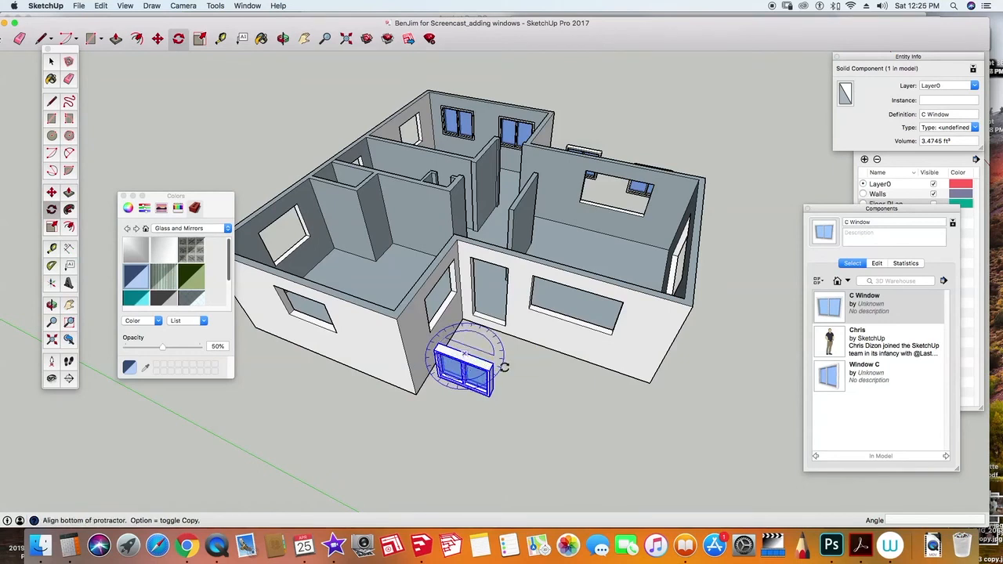
click(585, 396)
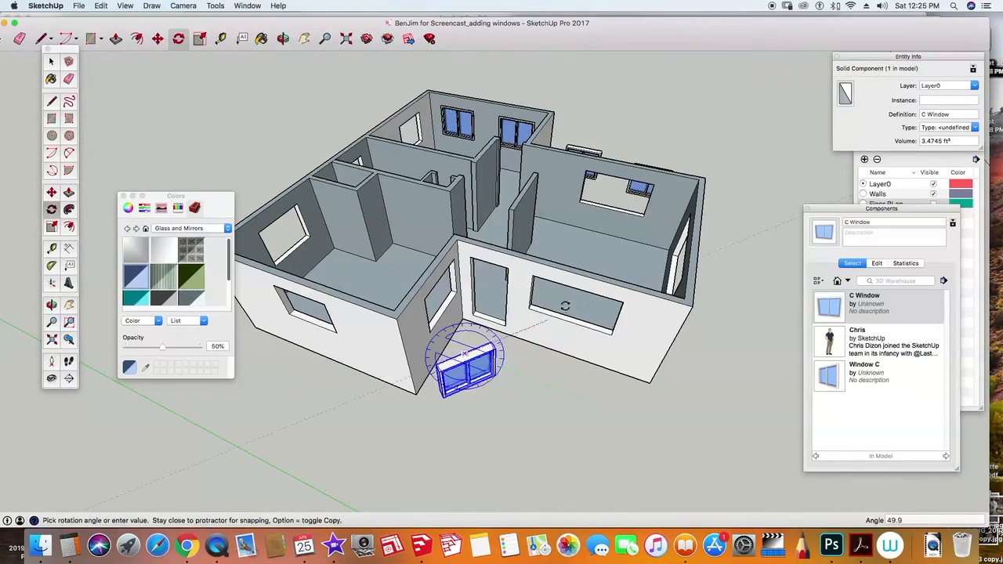
click(498, 261)
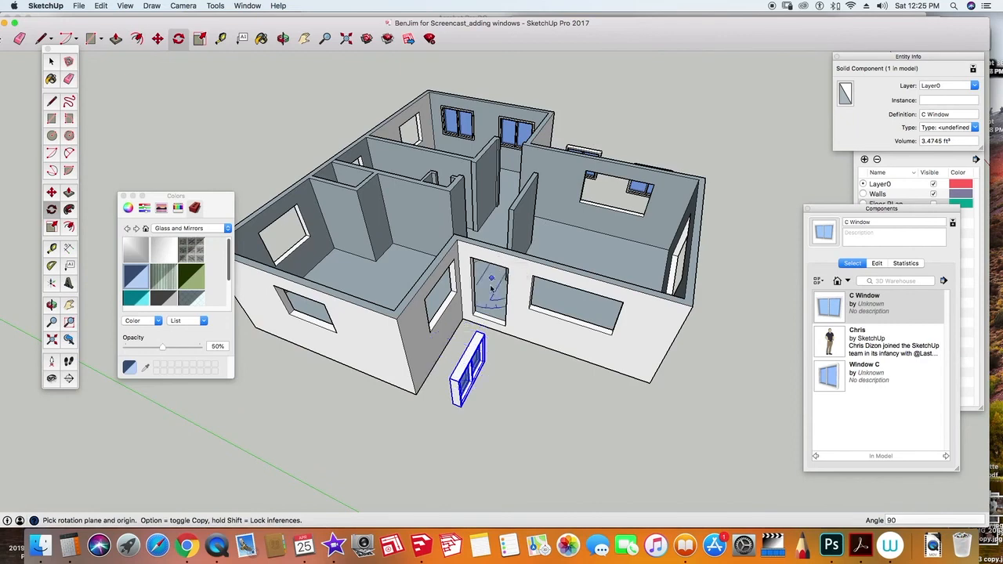
key(space)
Move the C Window by its lower outside corner to the lower outside corner of the opening in the wall beside the door.
scroll(404, 348, up, 6)
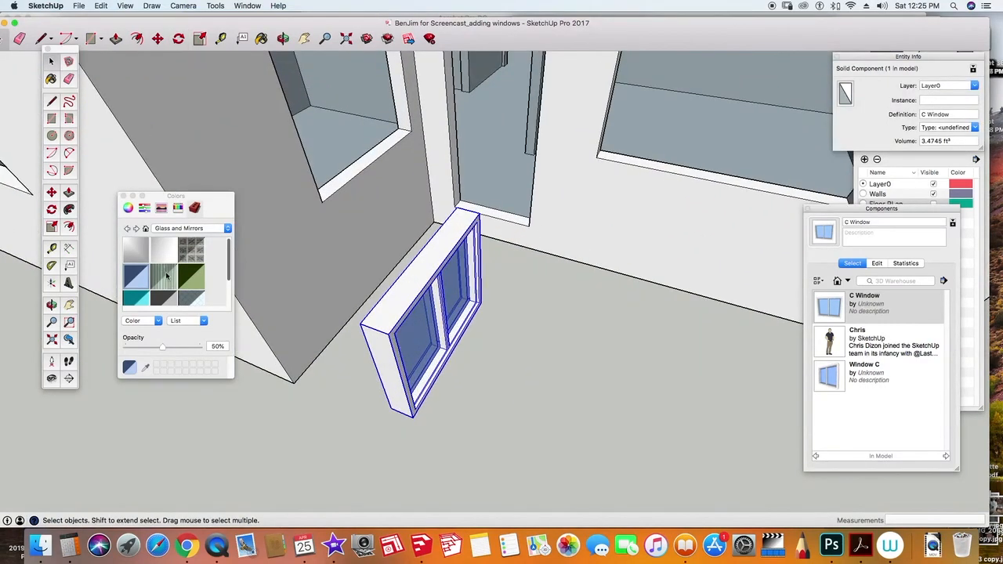
click(52, 192)
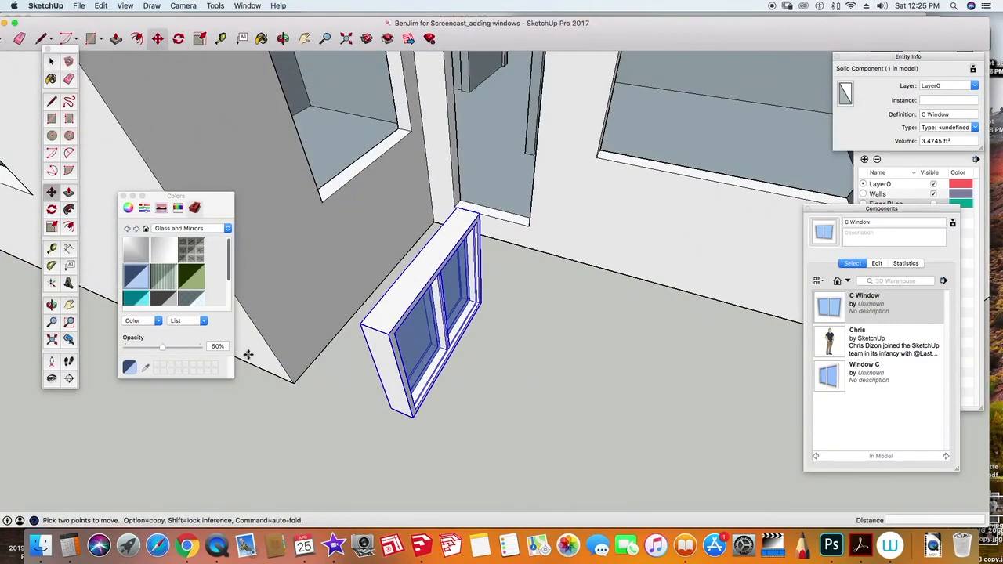
click(413, 415)
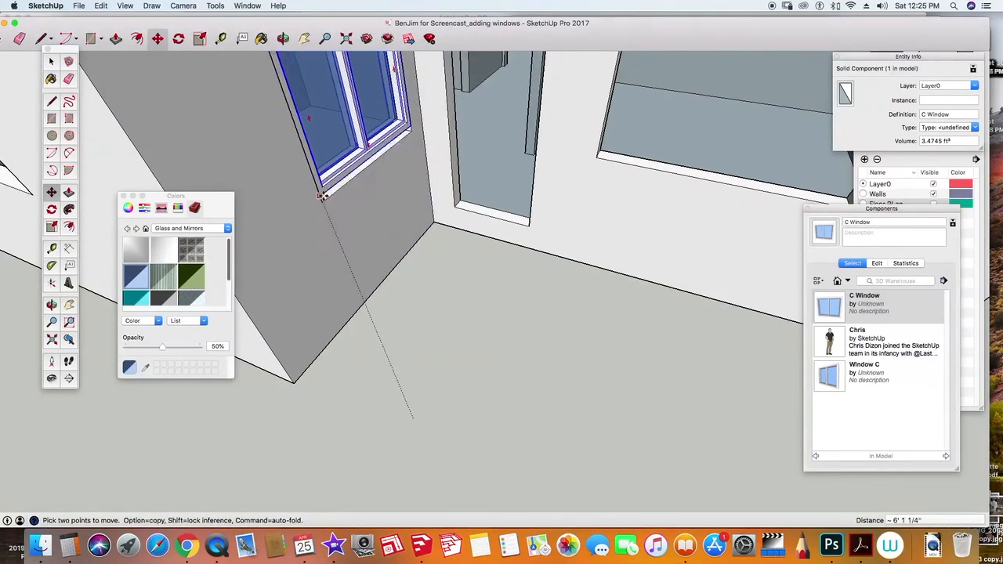
click(328, 202)
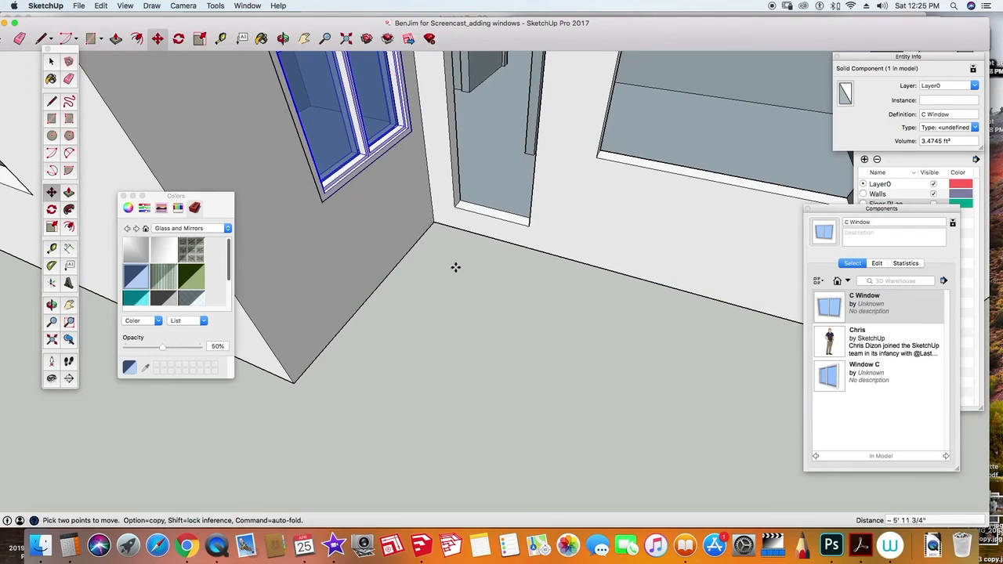
Start moving the selected C Window from its place in the opening beside the door.
scroll(456, 267, down, 5)
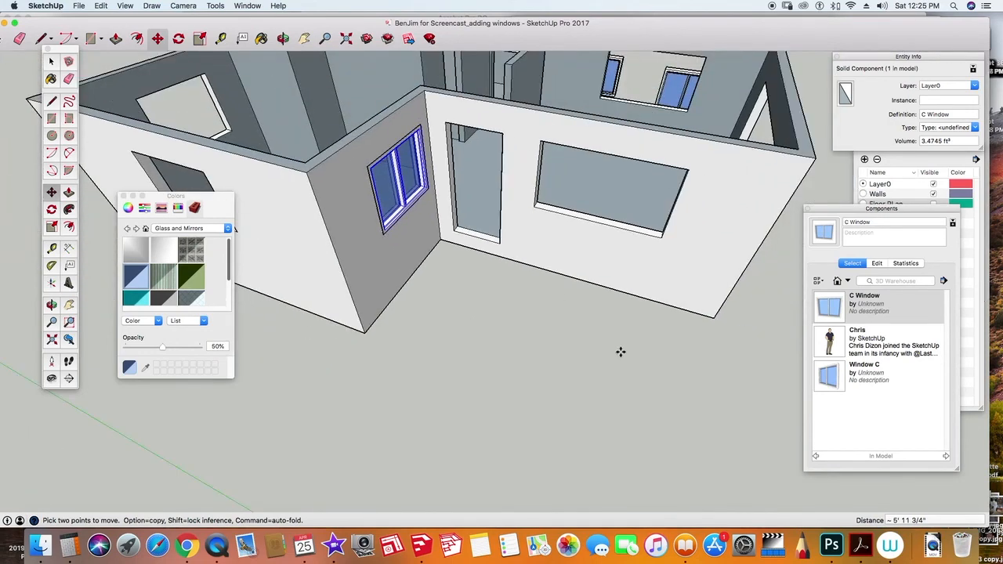
middle_drag(618, 350, 586, 439)
key(m)
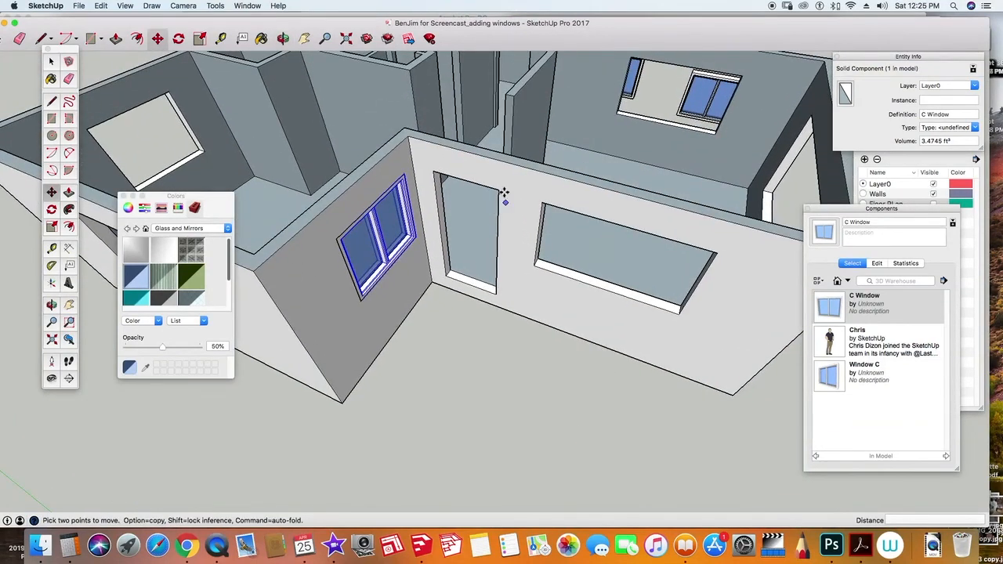